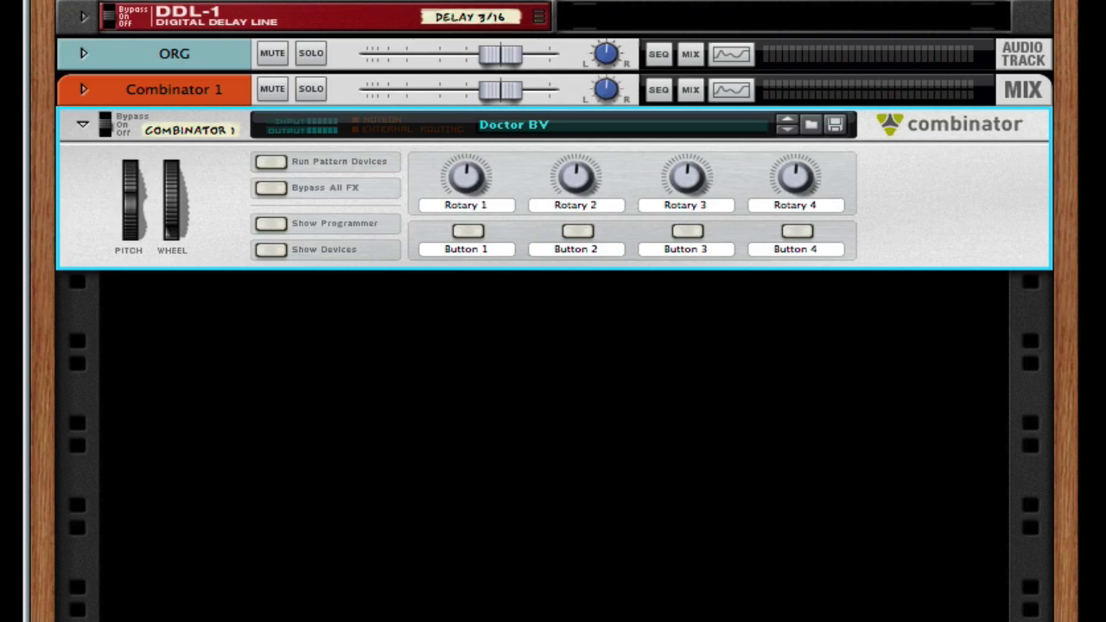
Switch from the rack to the sequencer to show the ORG vocal clip and Combinator 1 track
key(F7)
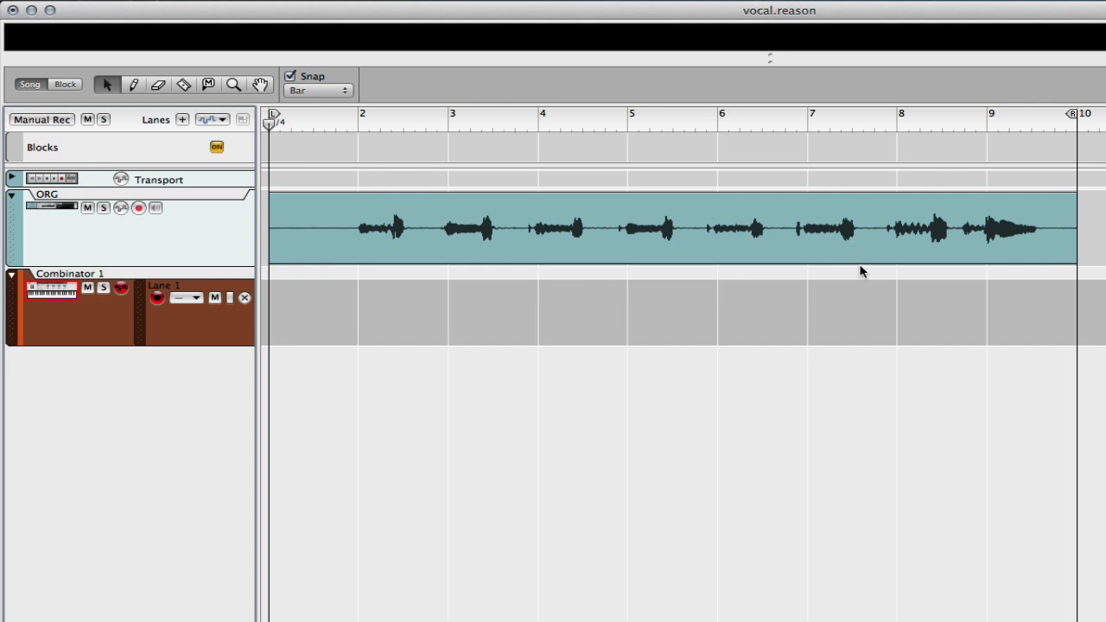
key(space)
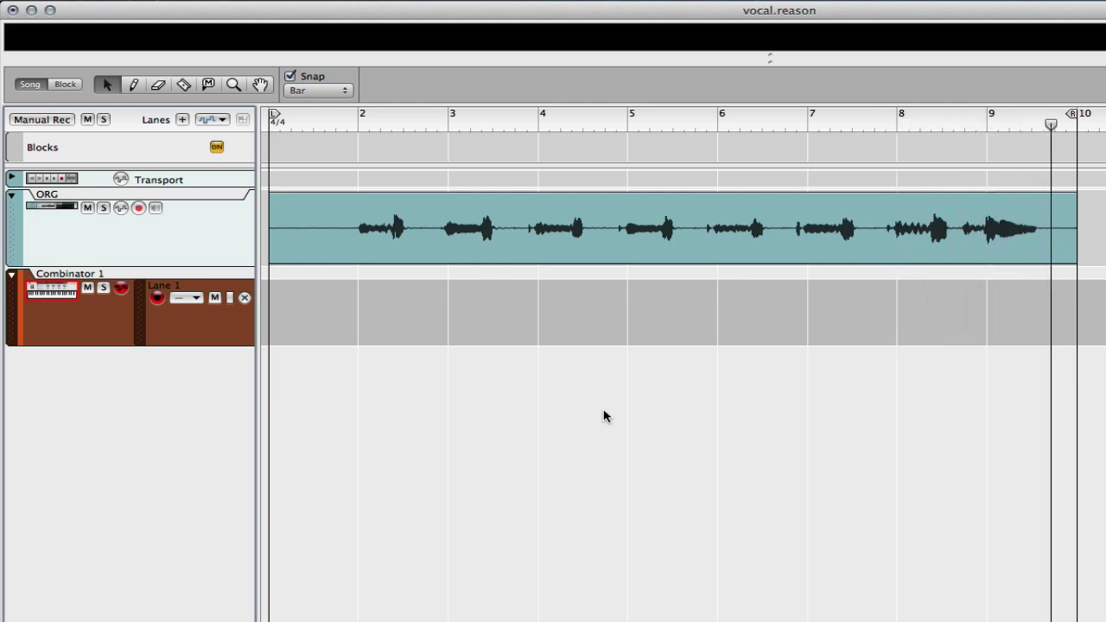
key(KP_0)
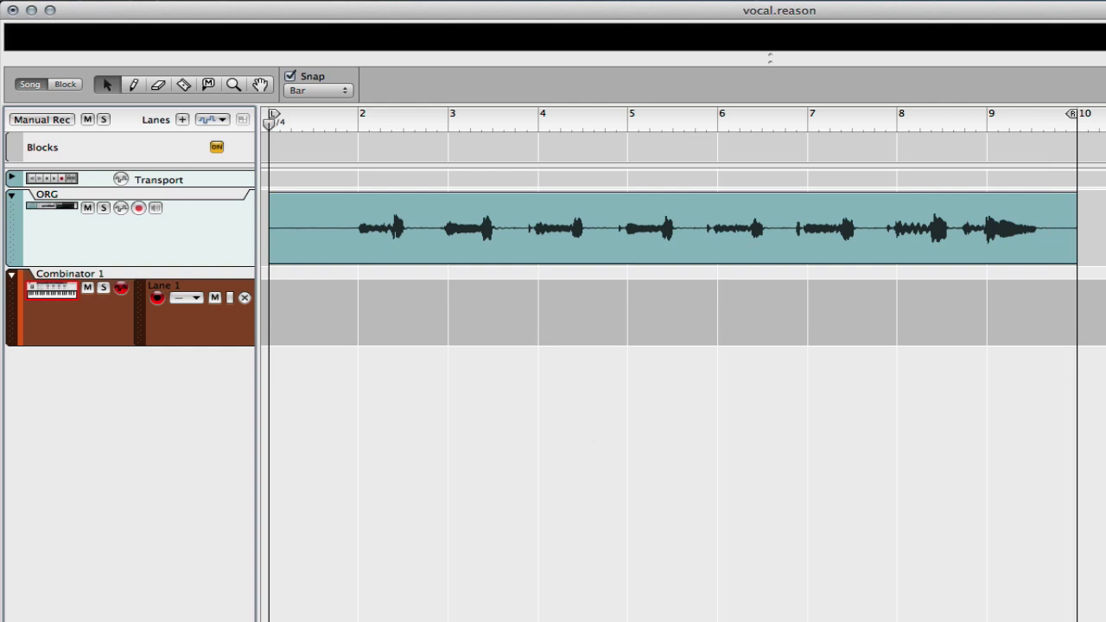
Open the vocal clip for slice editing and delete the stray slice marker near bar 3
double_click(586, 232)
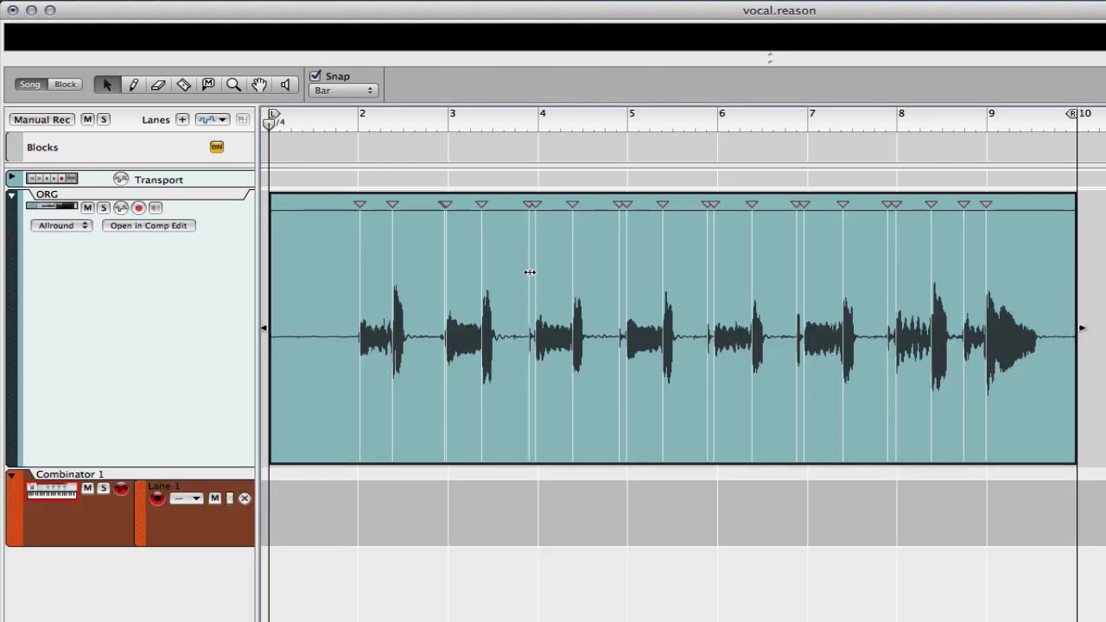
click(449, 121)
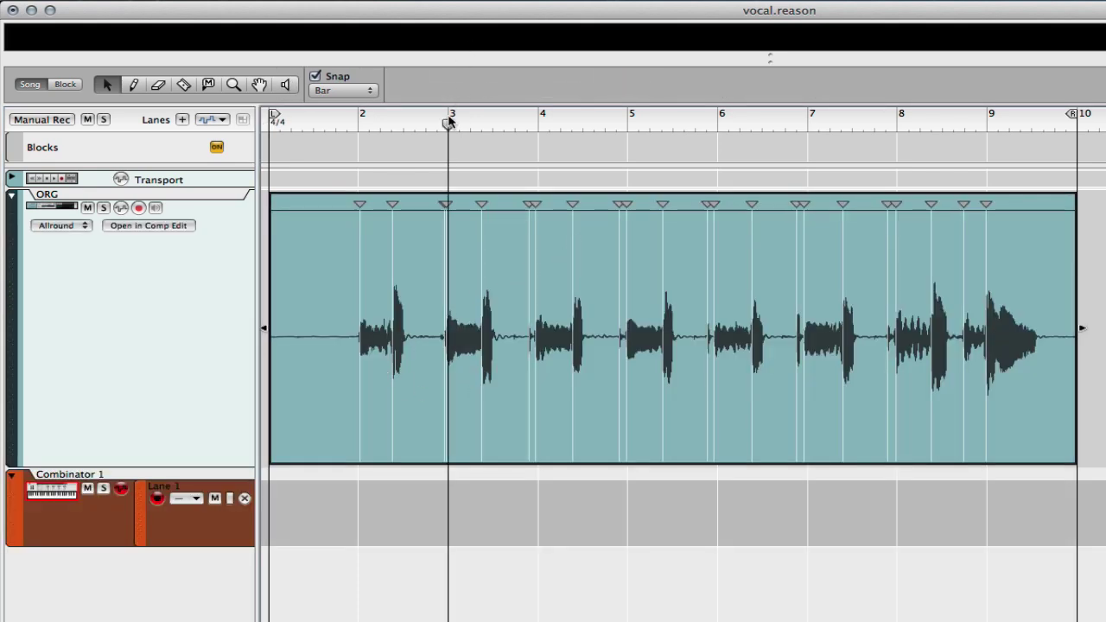
scroll(448, 121, up, 6)
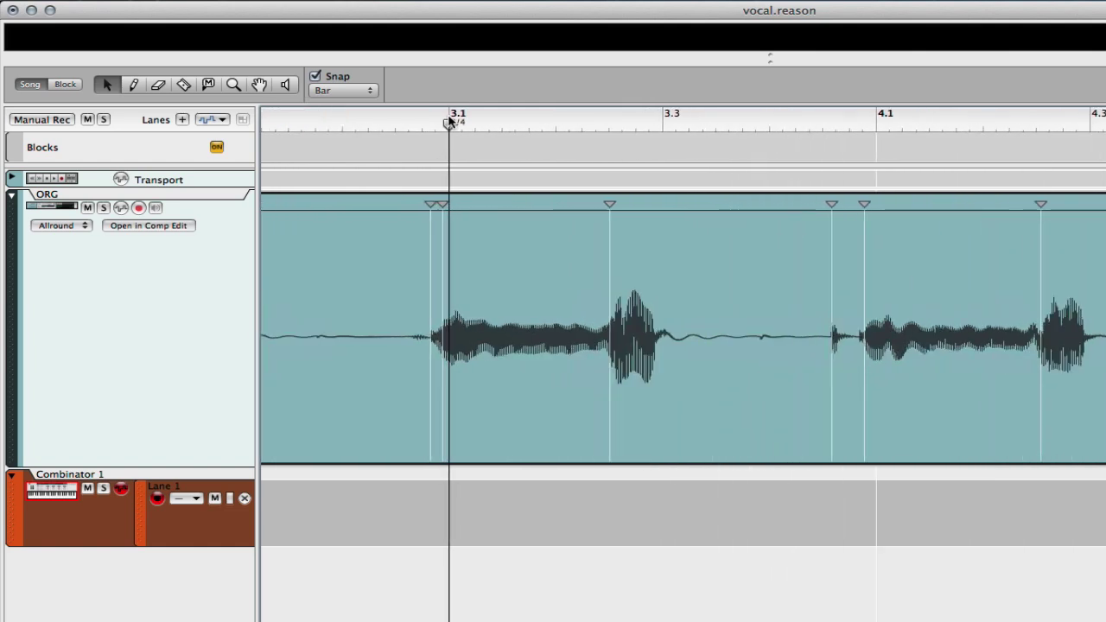
scroll(448, 121, up, 3)
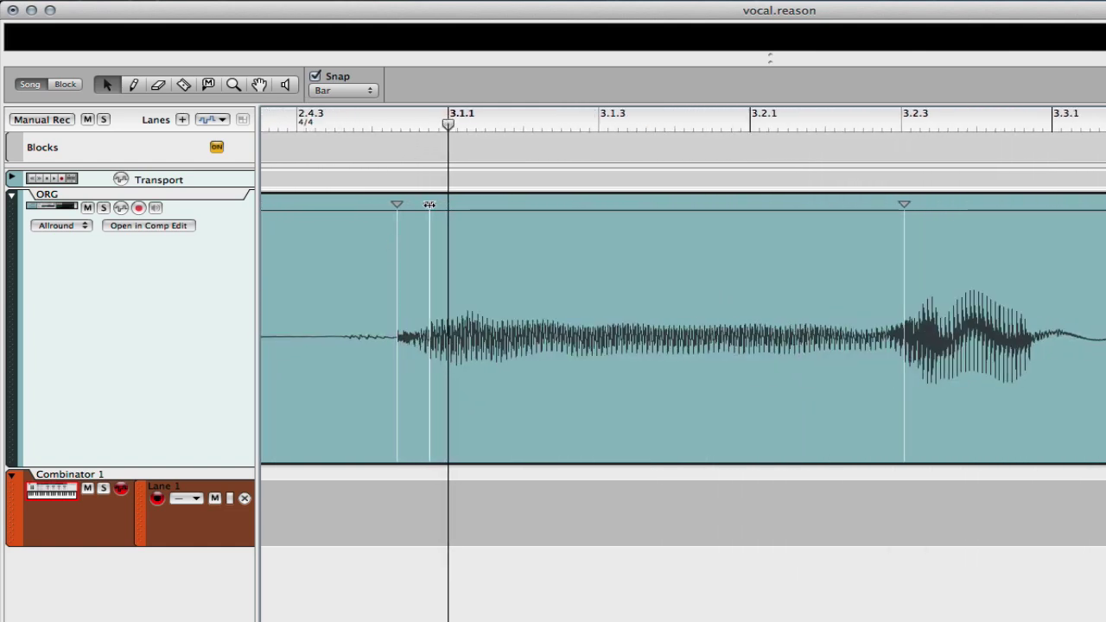
alt+click(430, 205)
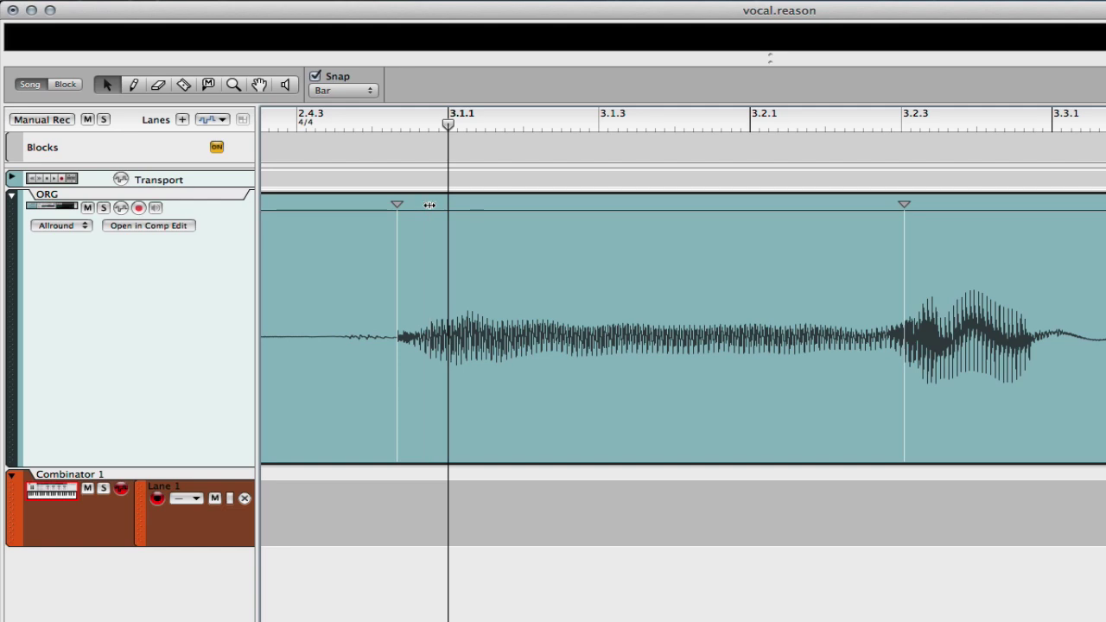
Delete the extra slice marker just after bar 2
scroll(430, 205, left, 3)
scroll(429, 205, down, 5)
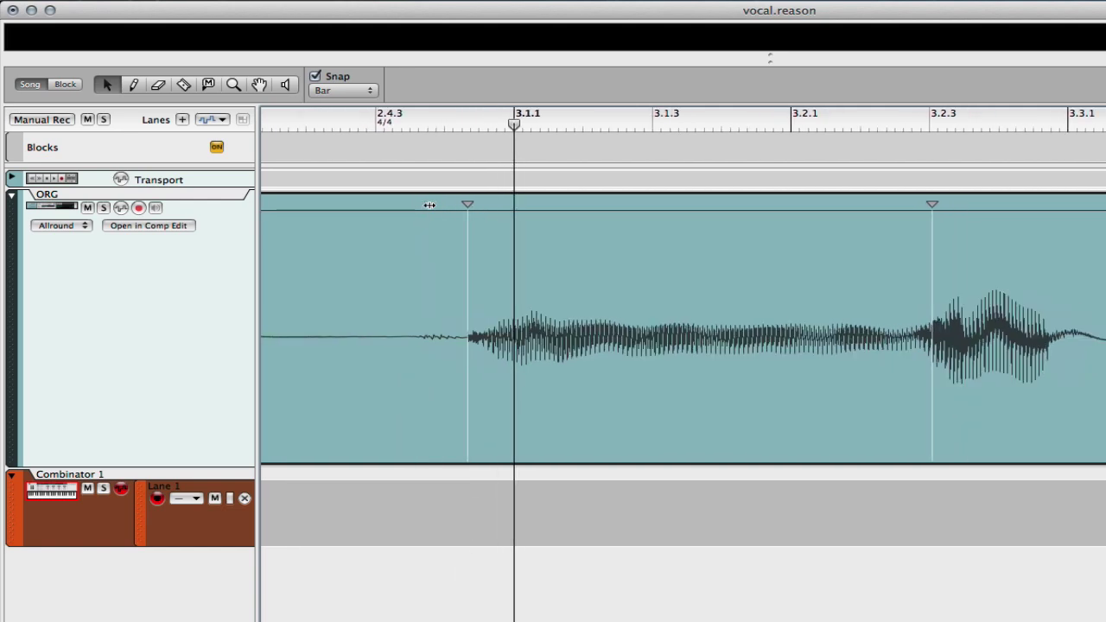
scroll(414, 285, down, 4)
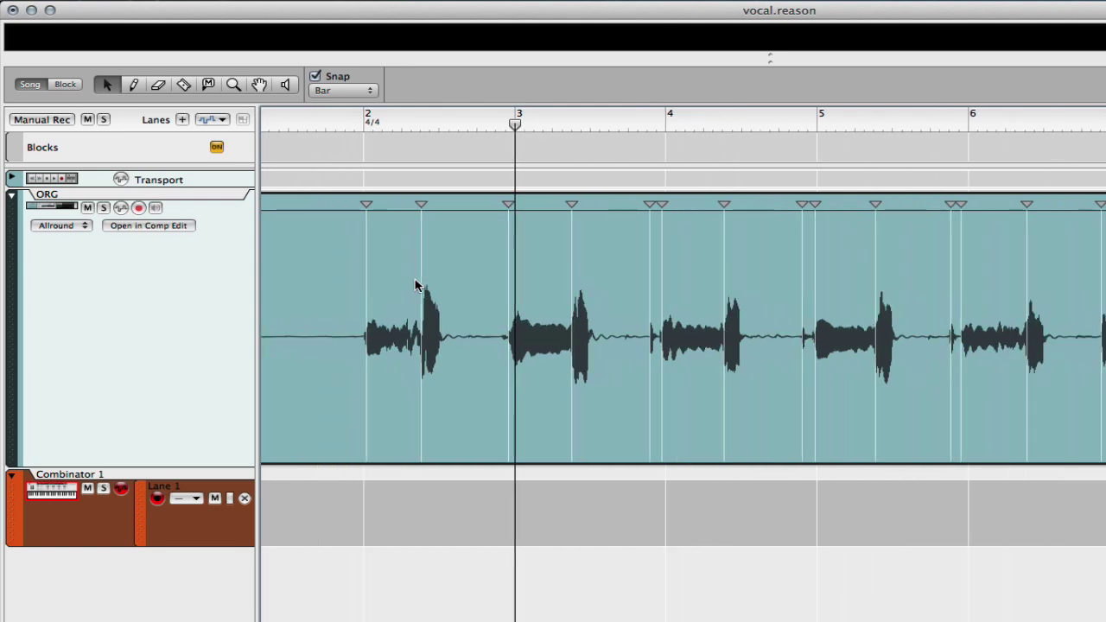
scroll(414, 286, left, 2)
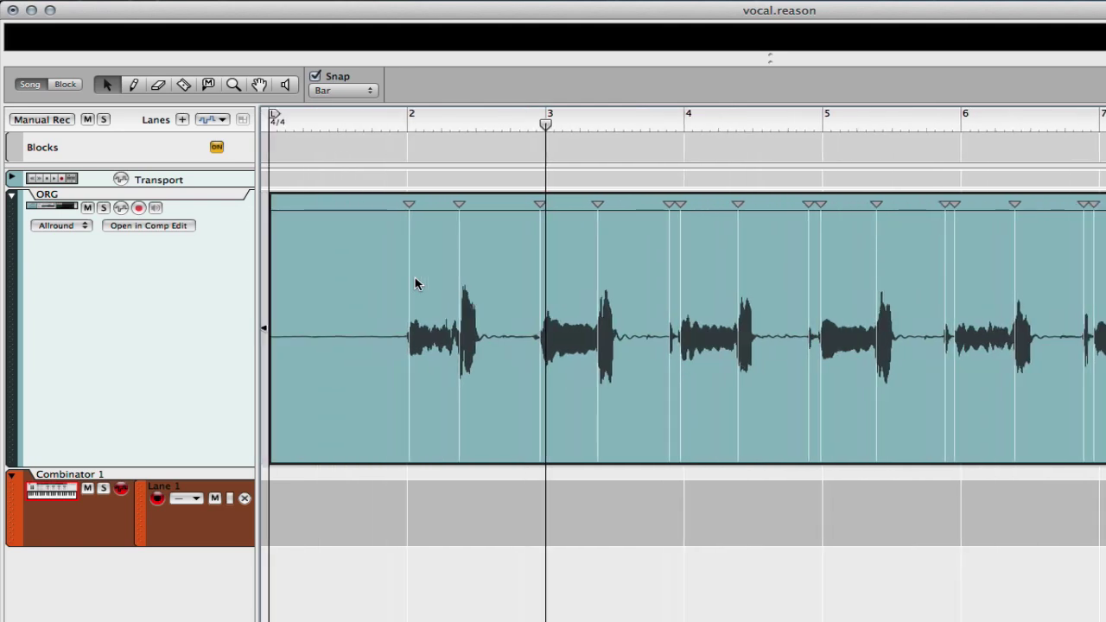
click(406, 128)
scroll(396, 472, up, 4)
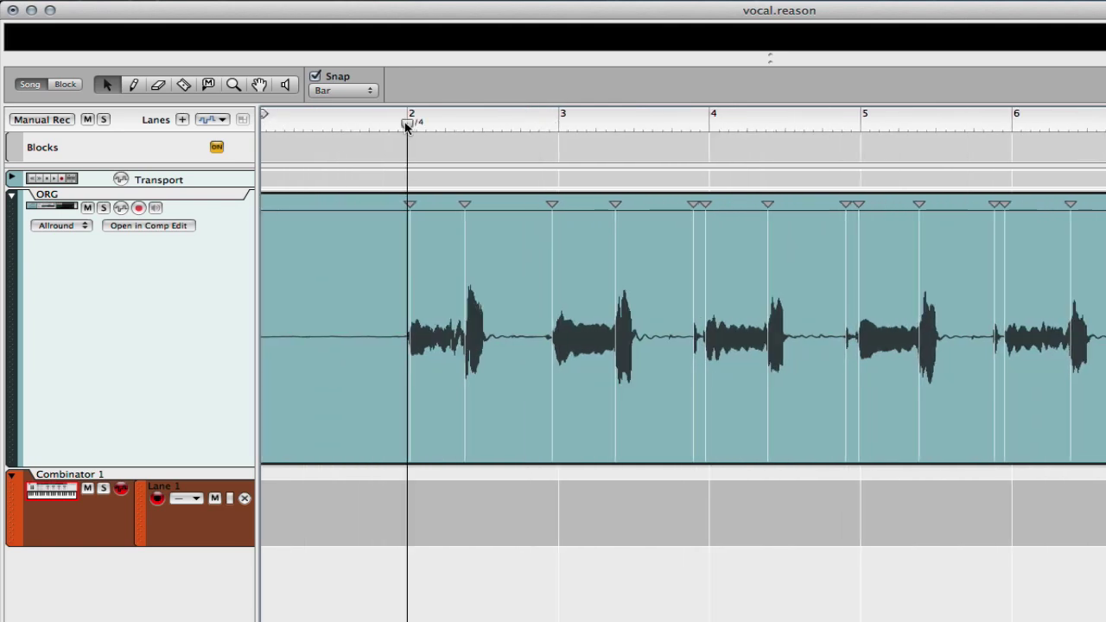
scroll(396, 472, up, 6)
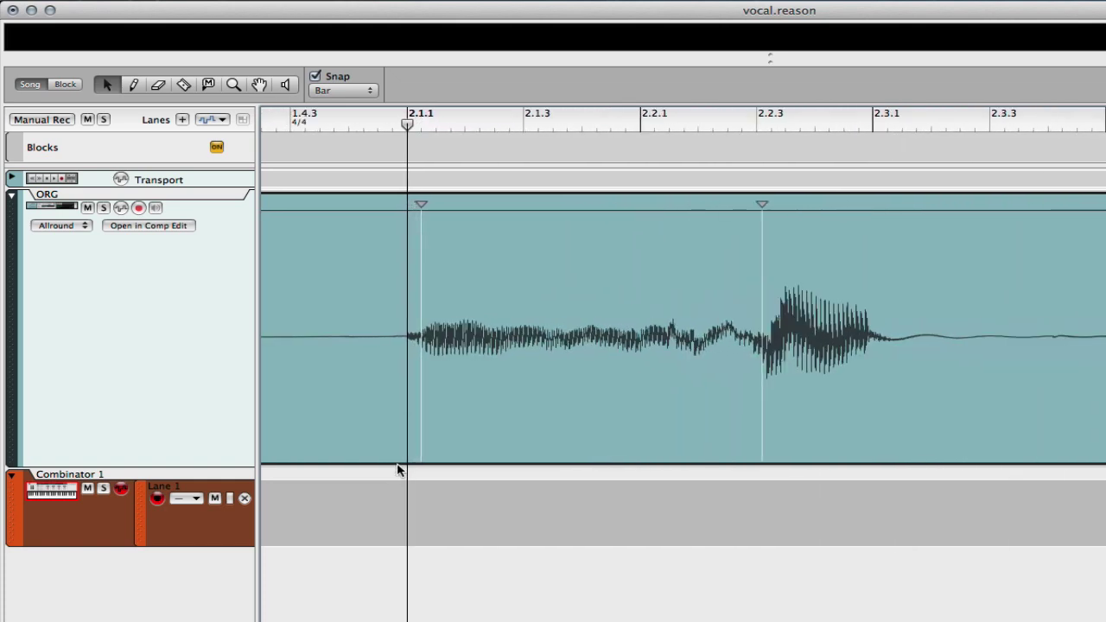
alt+click(429, 204)
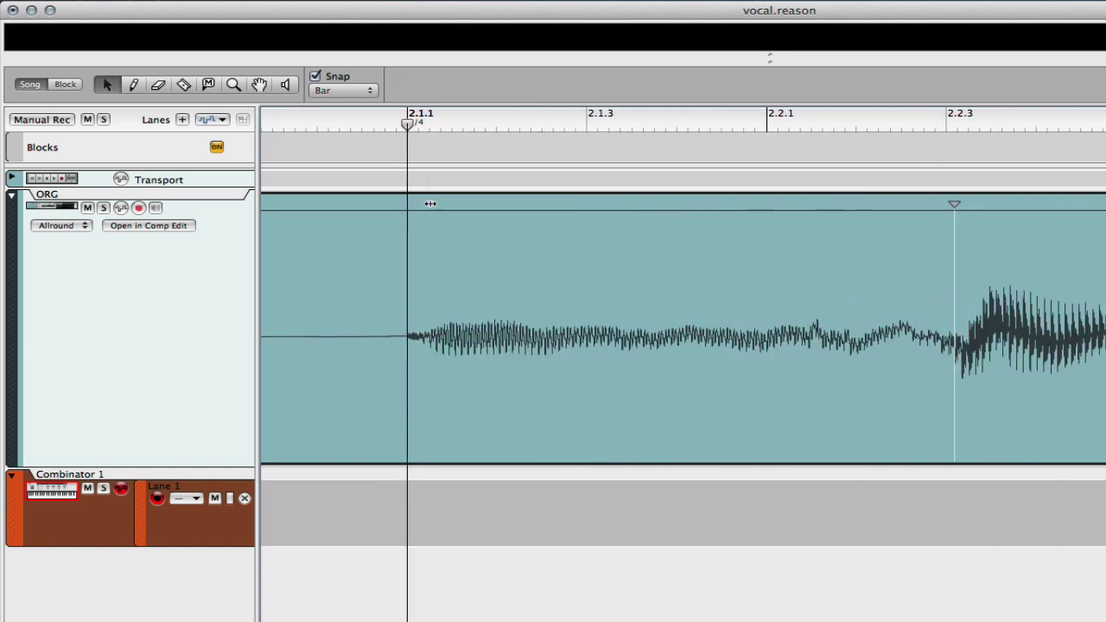
Draw a new slice marker at bar 2 (2.1.1) with the Pencil tool, then zoom out to bars 2–8
key(w)
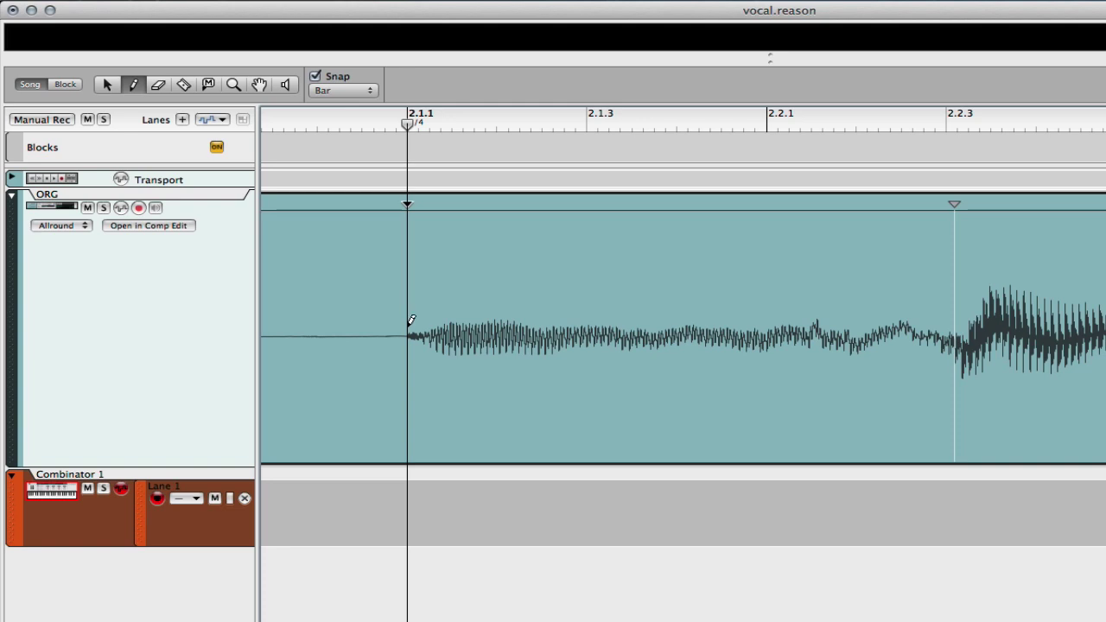
key(q)
key(g)
key(g)
key(g)
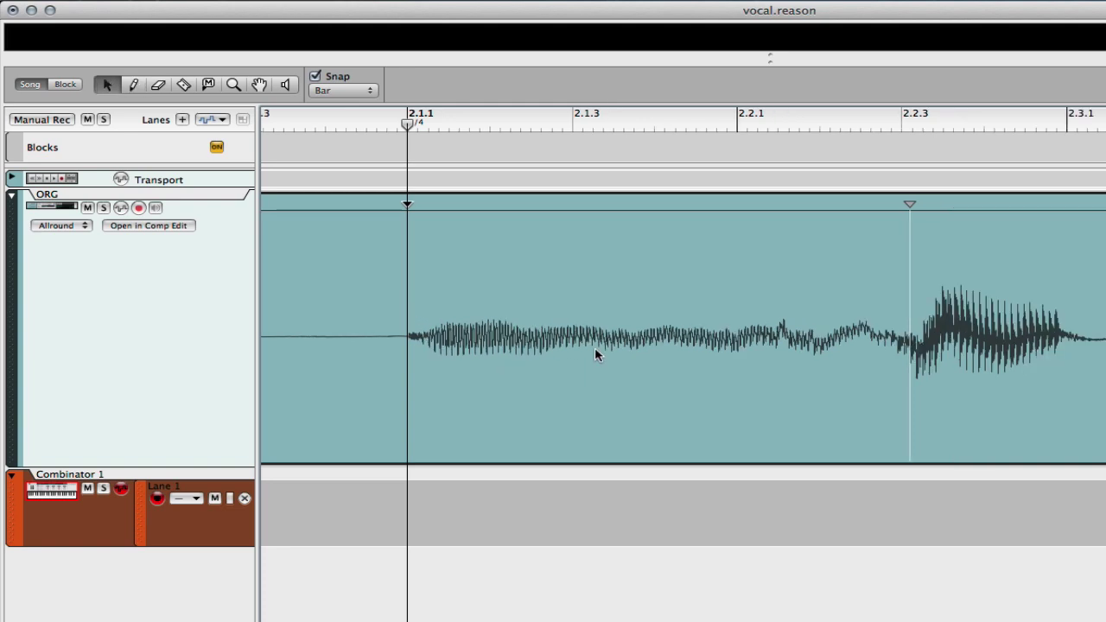
key(g)
key(g)
key(g)
key(g)
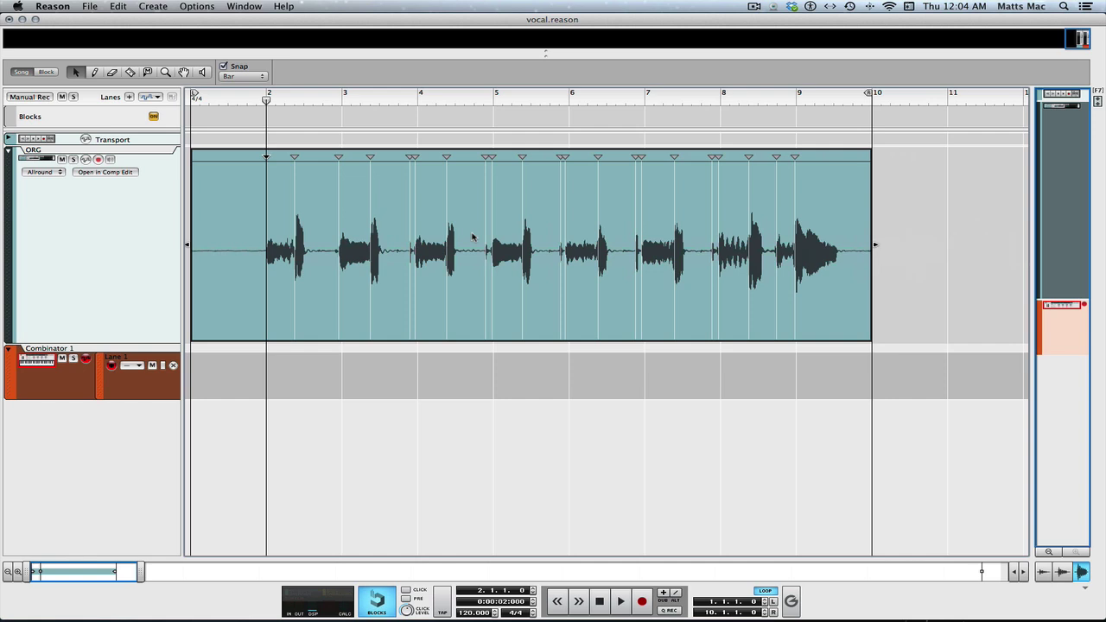
Set Snap to 1/16 and quantize the vocal slices to that grid
right_click(473, 236)
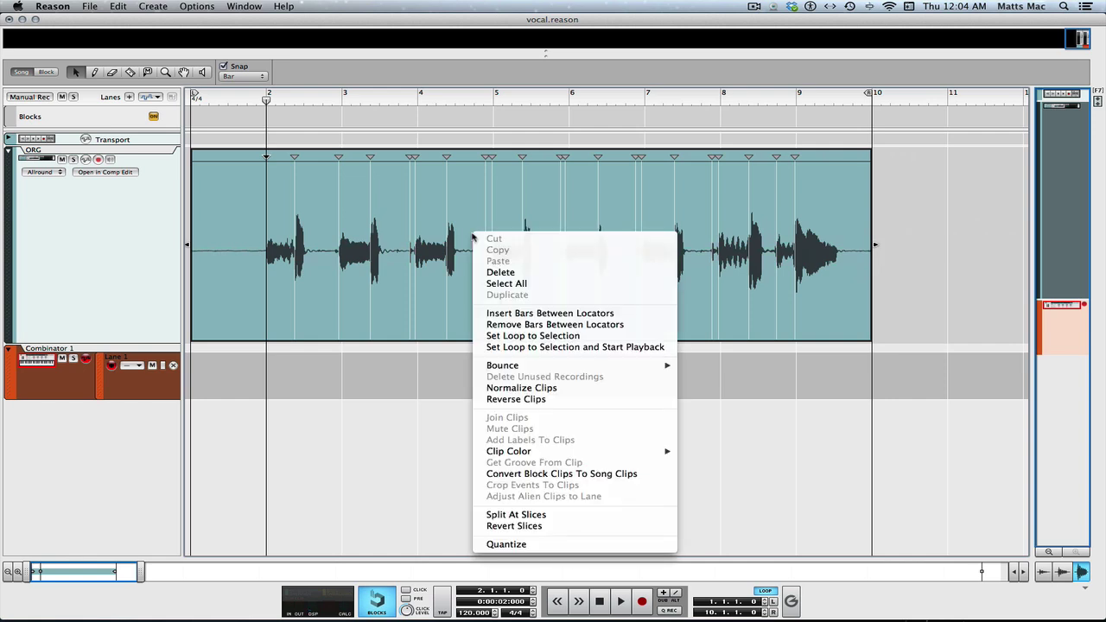
click(259, 76)
click(260, 76)
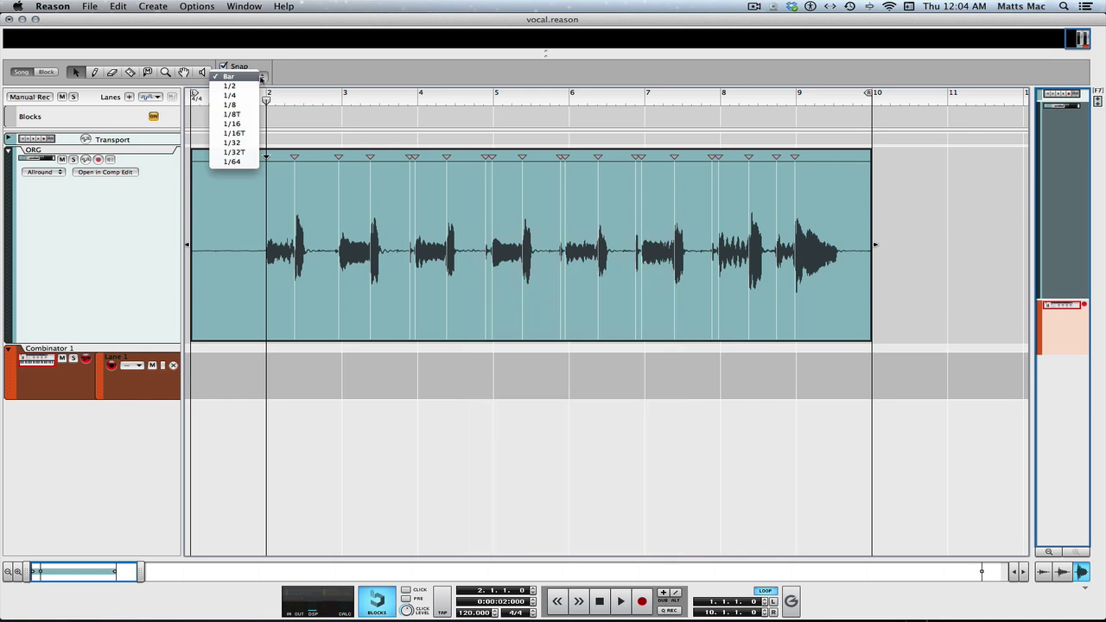
click(238, 124)
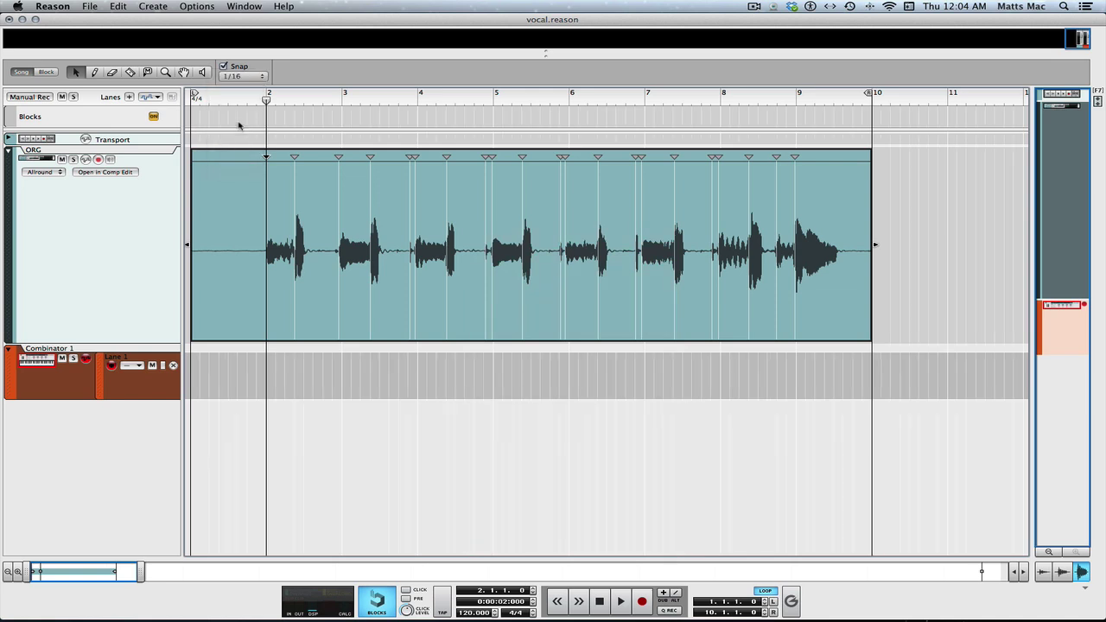
right_click(489, 169)
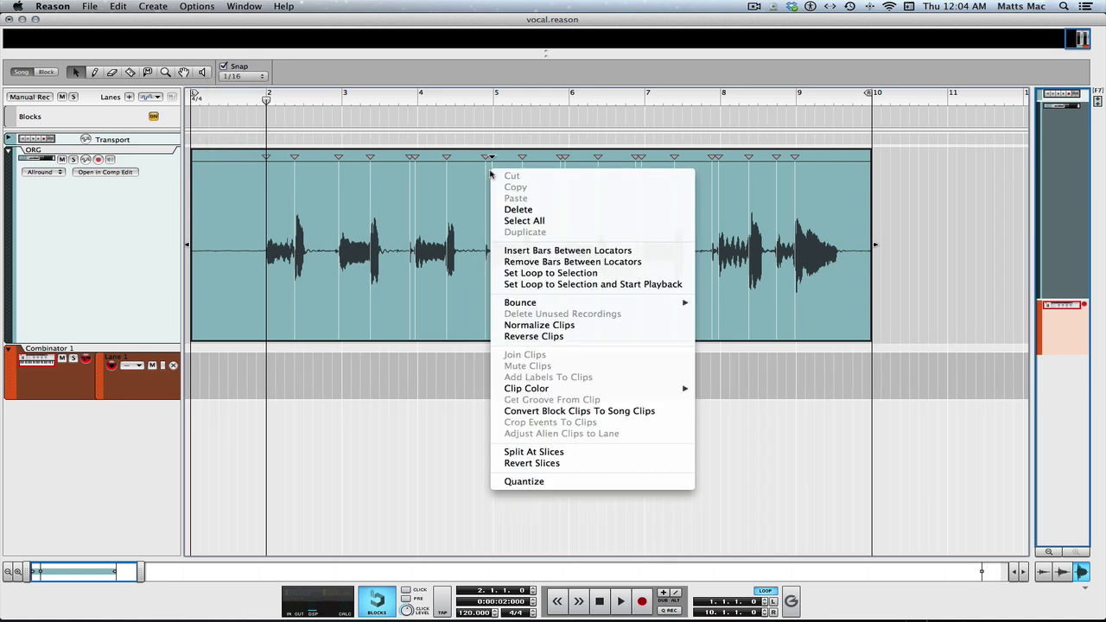
click(525, 481)
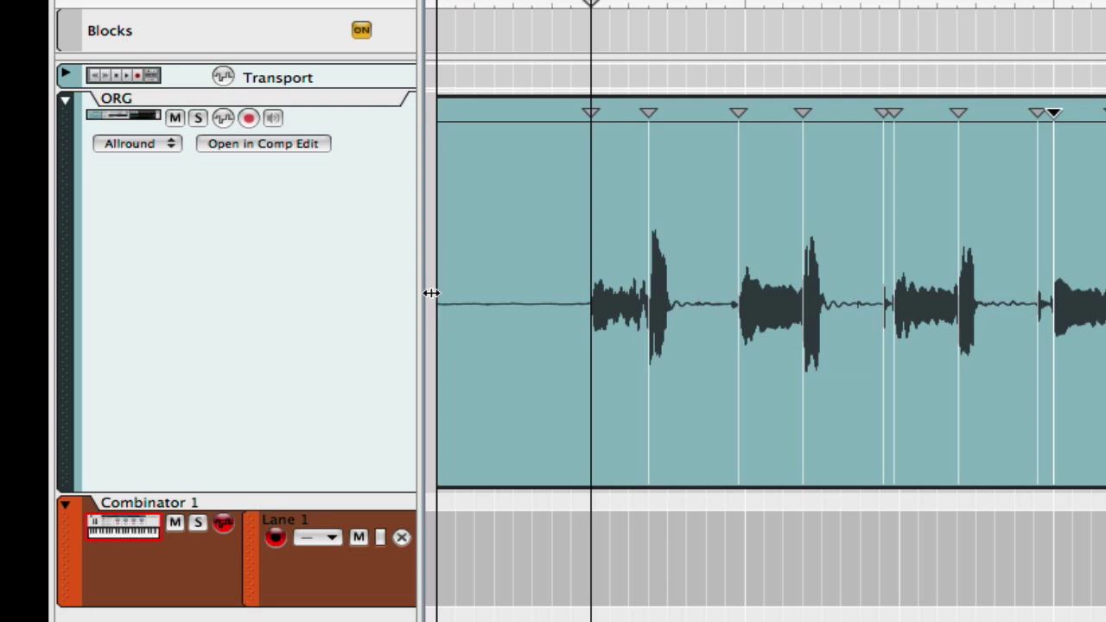
Trim the clip's silent start, move it to bar 1, and end the song at bar 9
click(499, 299)
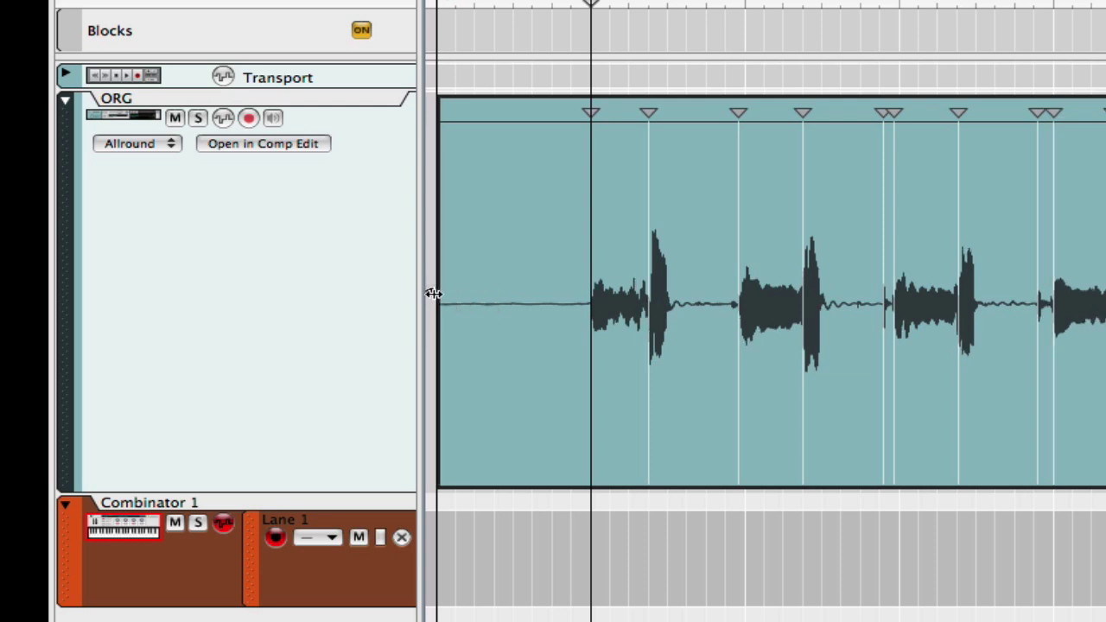
drag(430, 291, 592, 296)
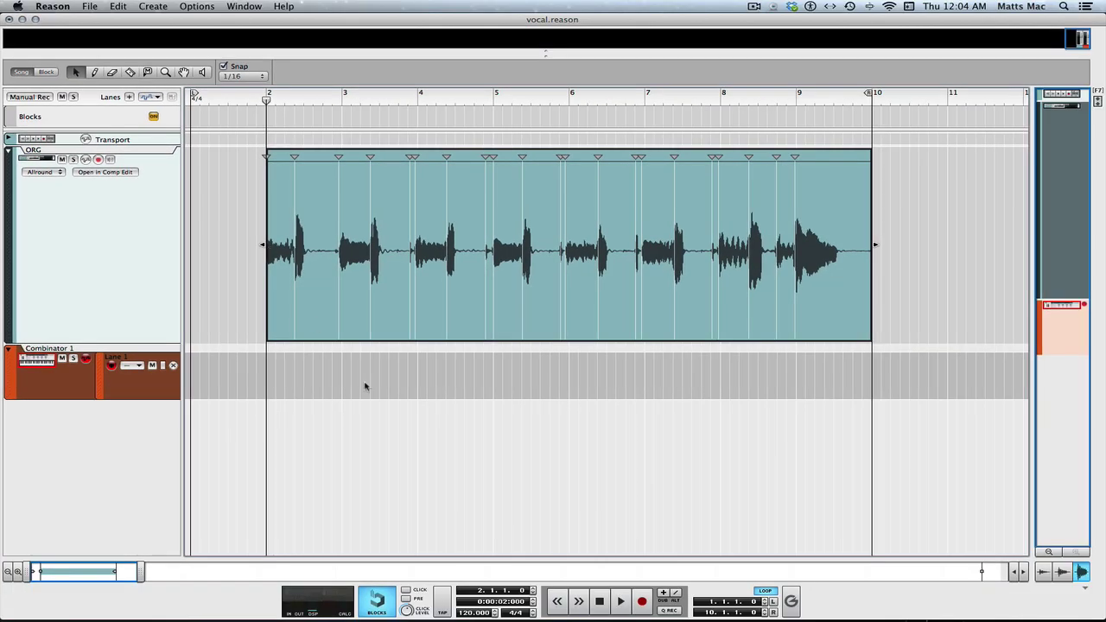
key(Escape)
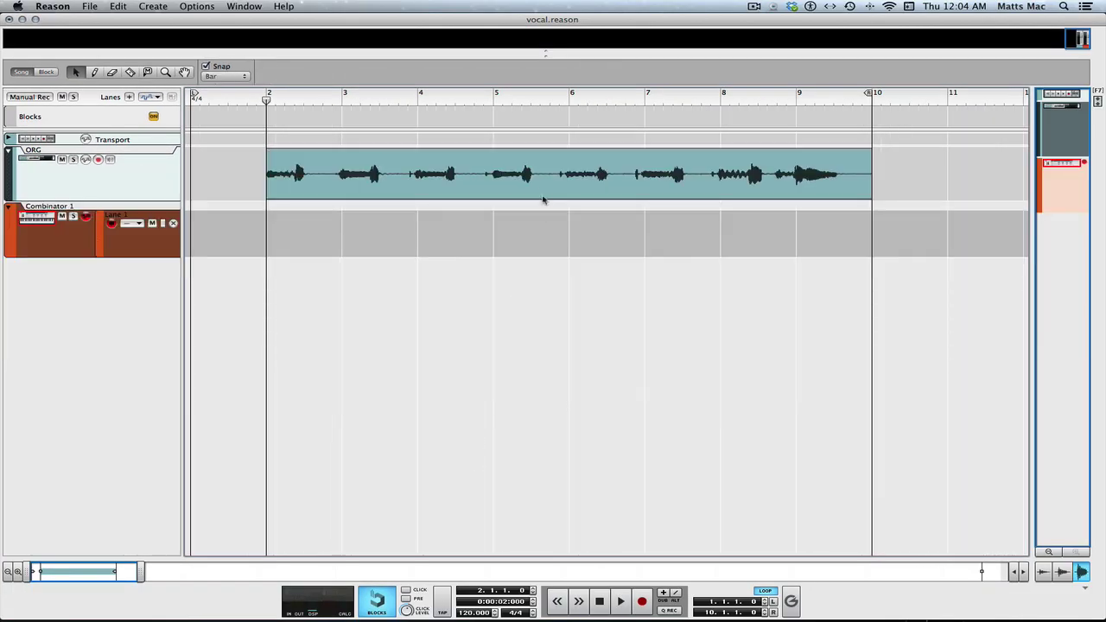
drag(544, 190, 459, 190)
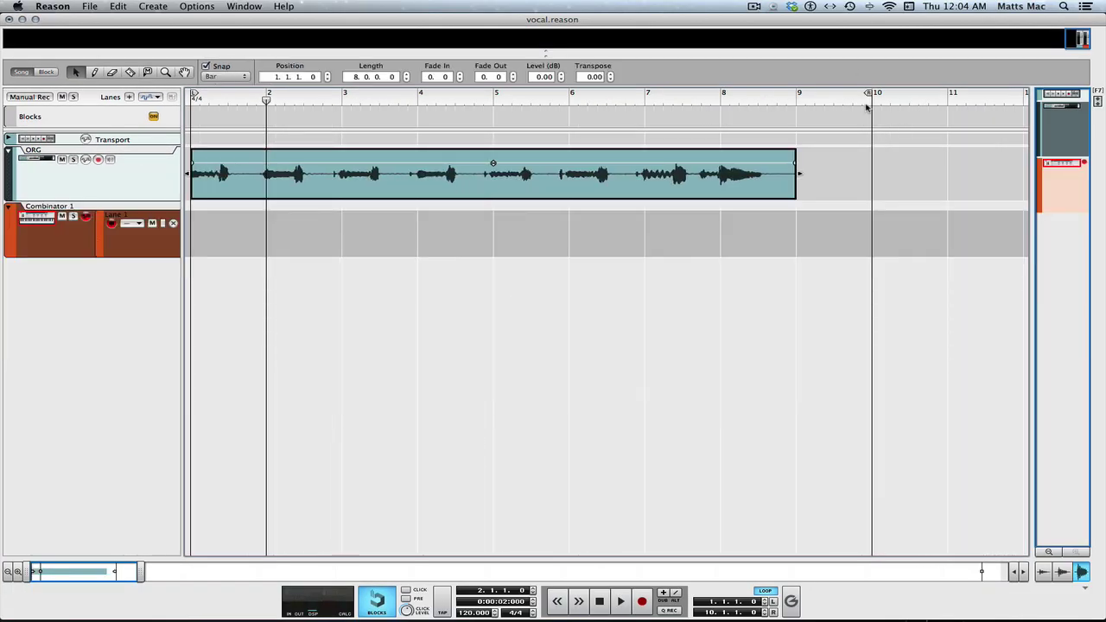
drag(869, 92, 796, 93)
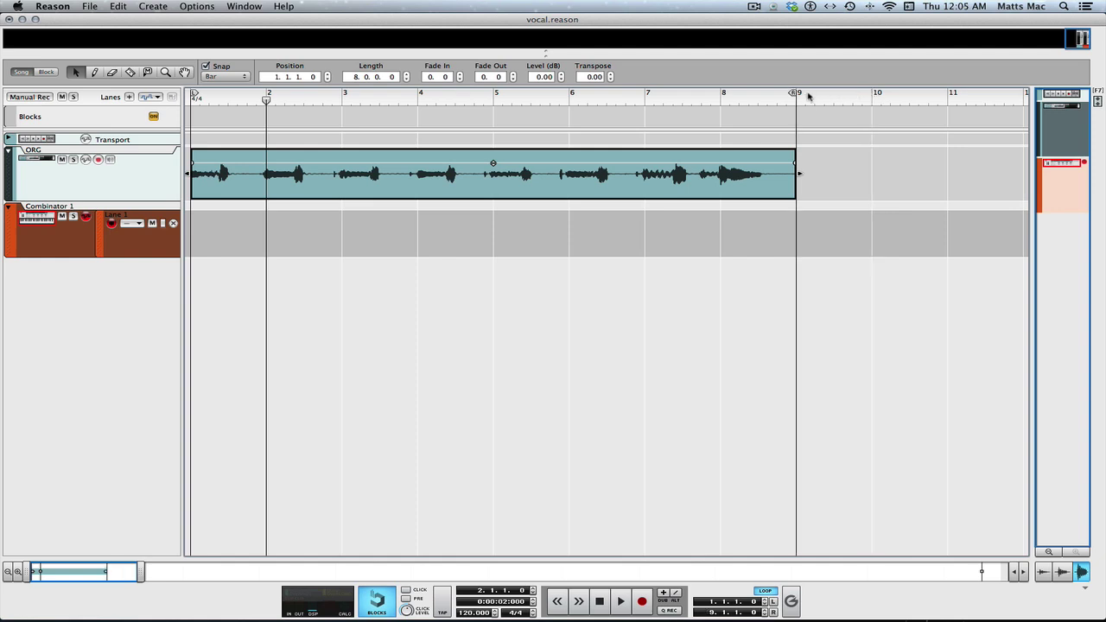
drag(266, 100, 192, 101)
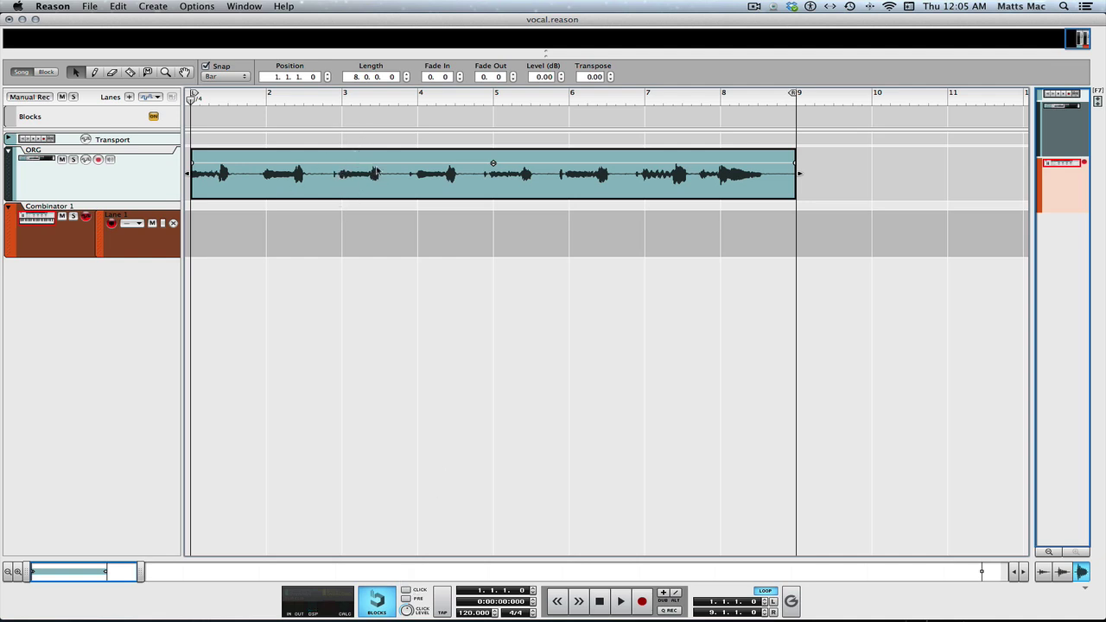
double_click(377, 172)
Bounce the ORG vocal clip to a REX loop and load it into a new Dr. Octo Rex 7
right_click(393, 226)
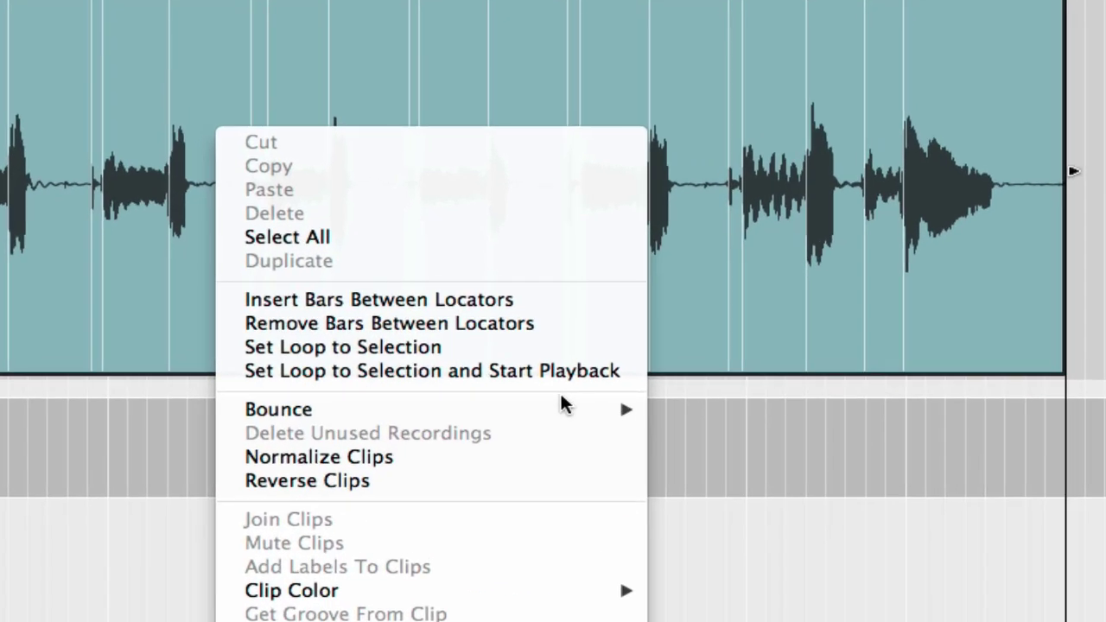
mouse_move(558, 360)
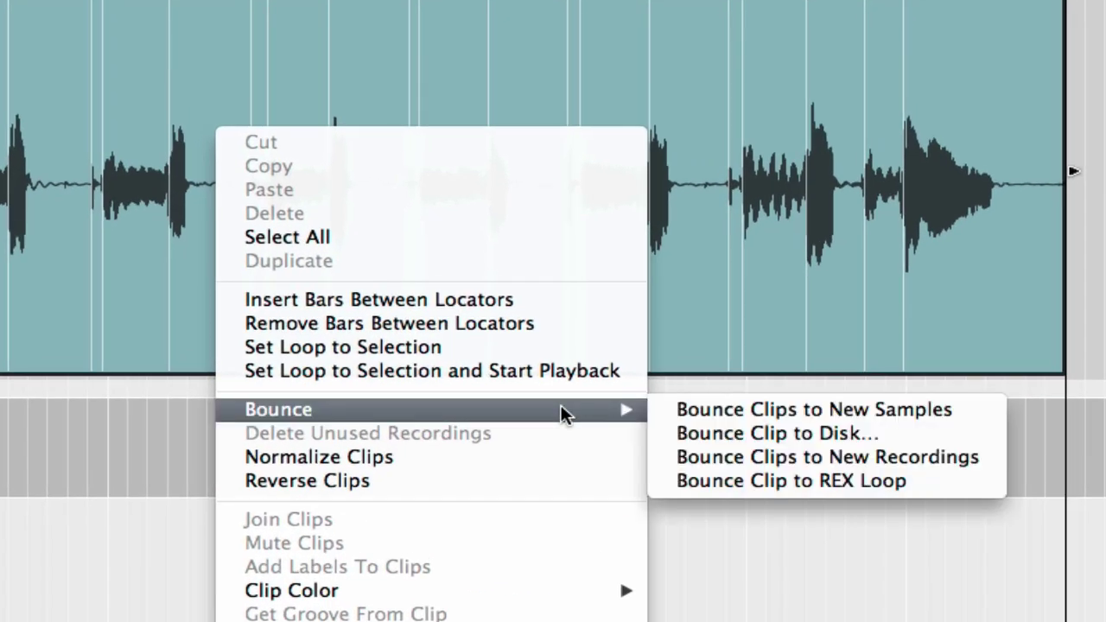
click(780, 480)
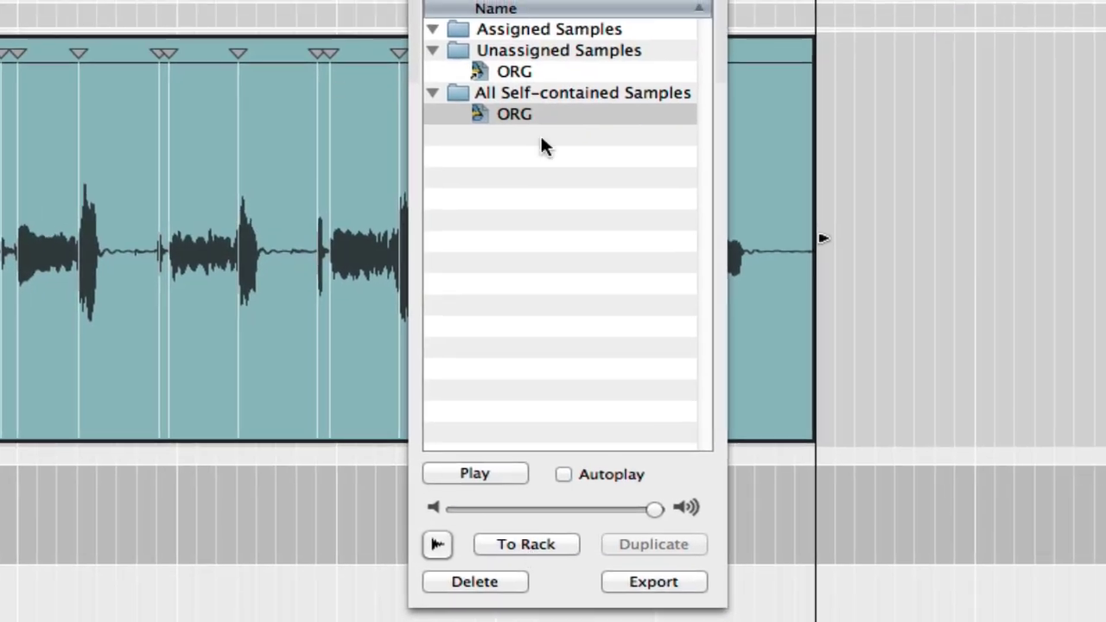
click(500, 114)
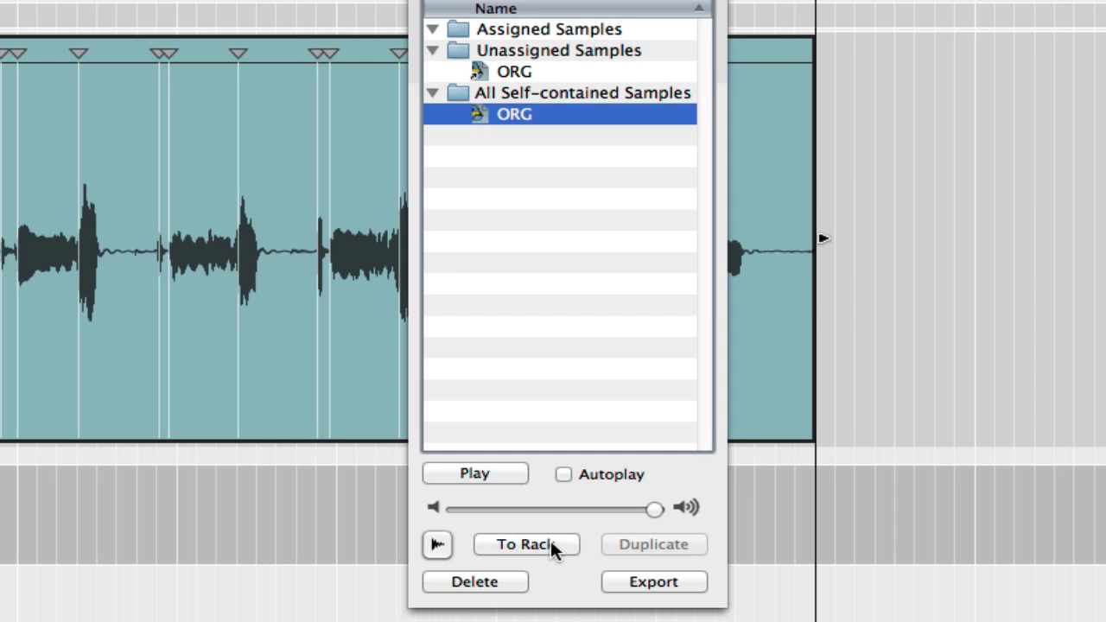
click(527, 544)
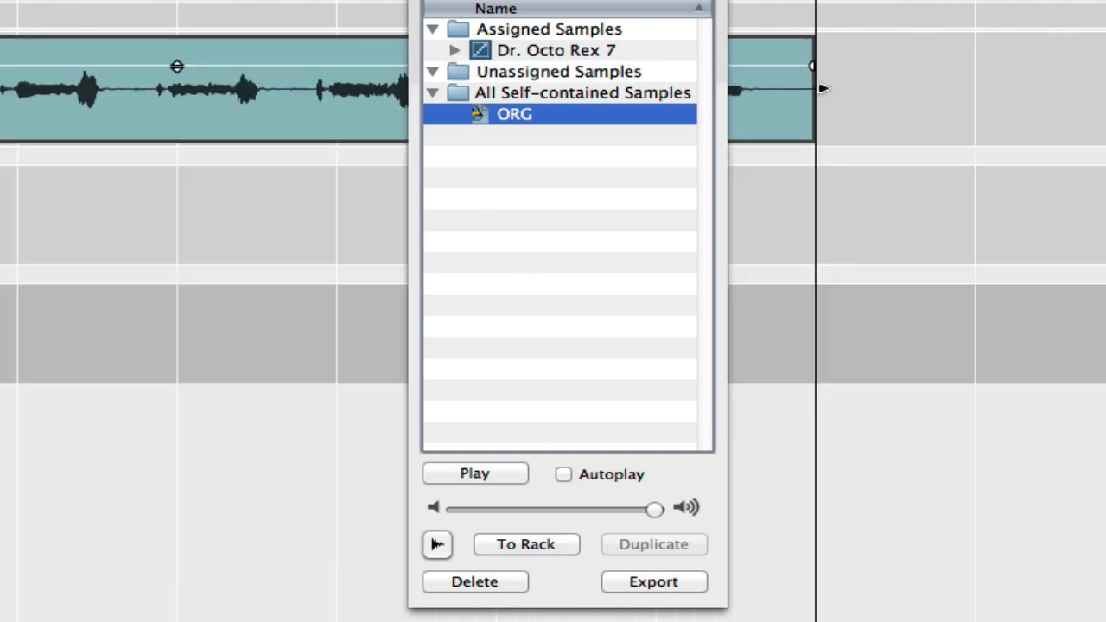
key(F8)
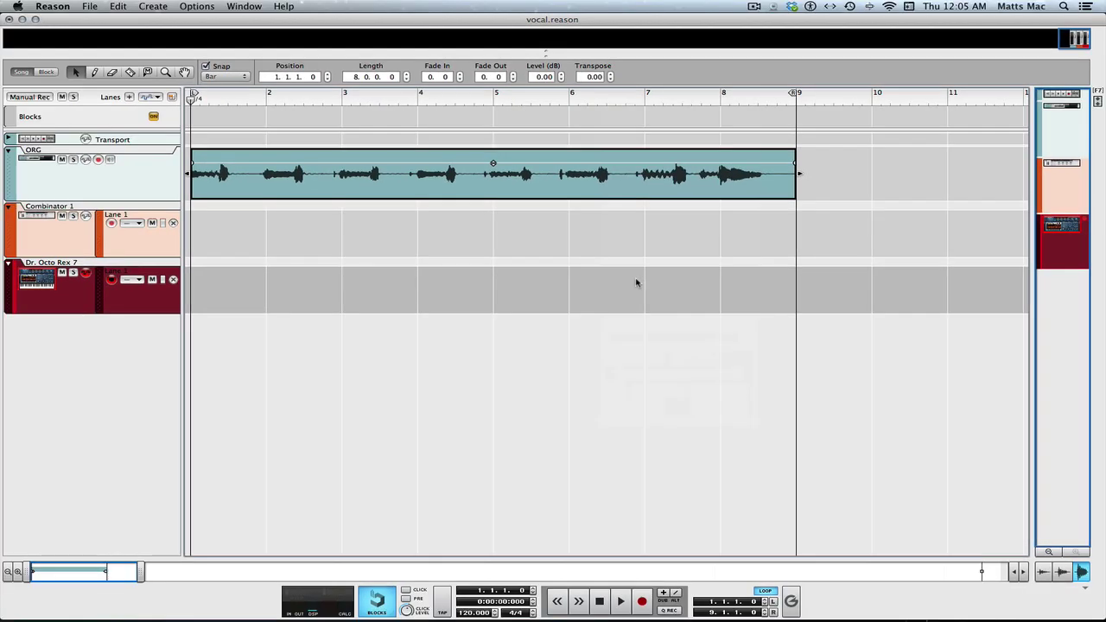
key(F6)
Copy the Dr. Octo Rex 7 patch and drag the device out beside the main rack
key(F7)
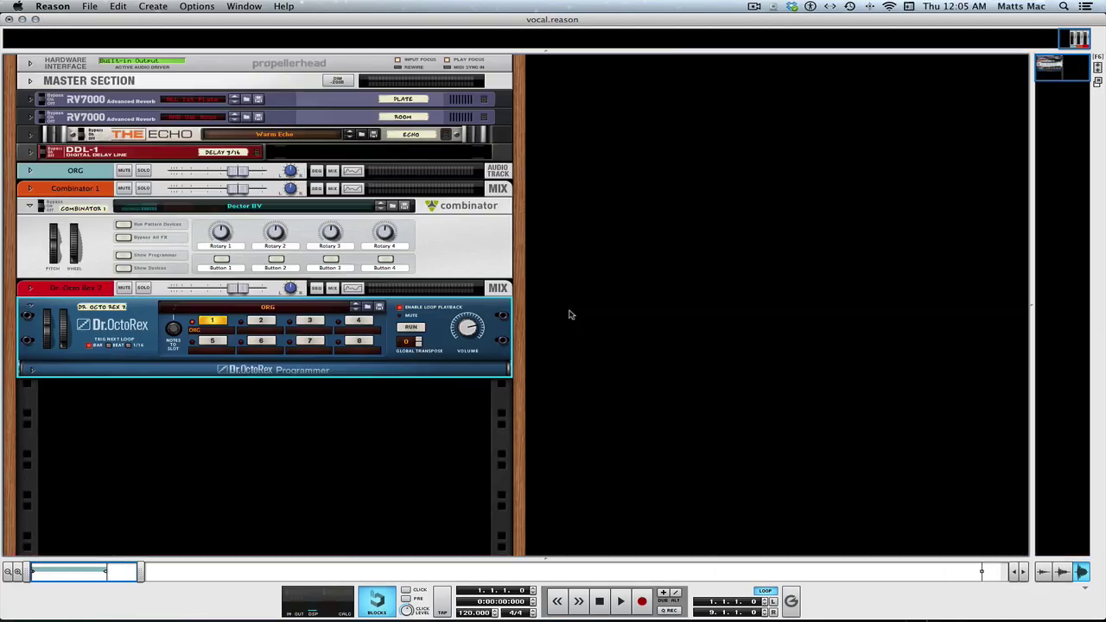
right_click(437, 331)
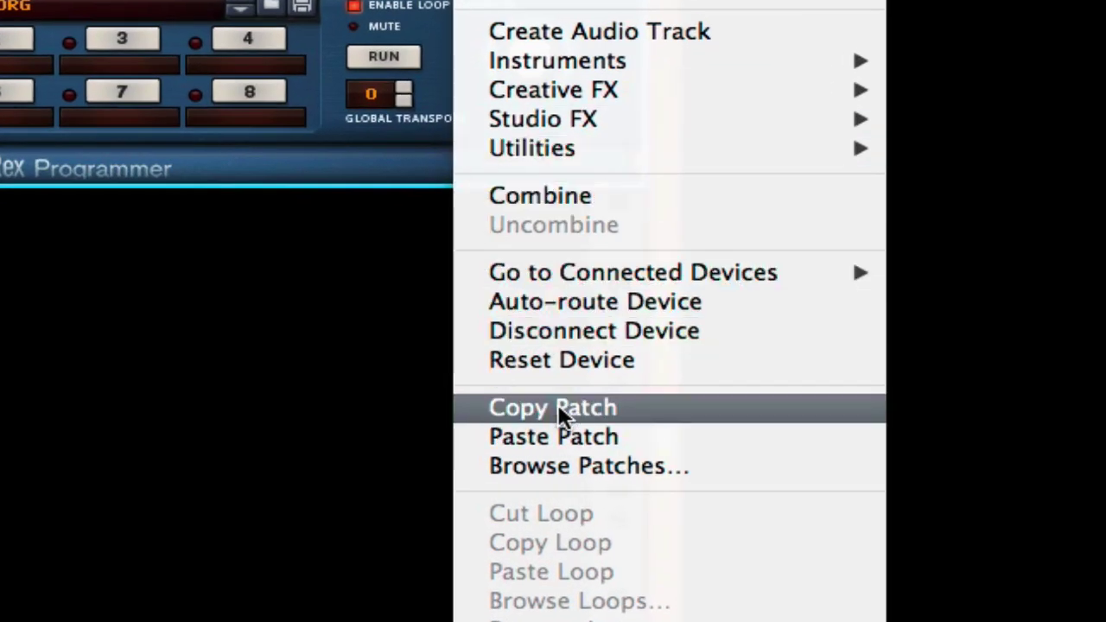
click(558, 406)
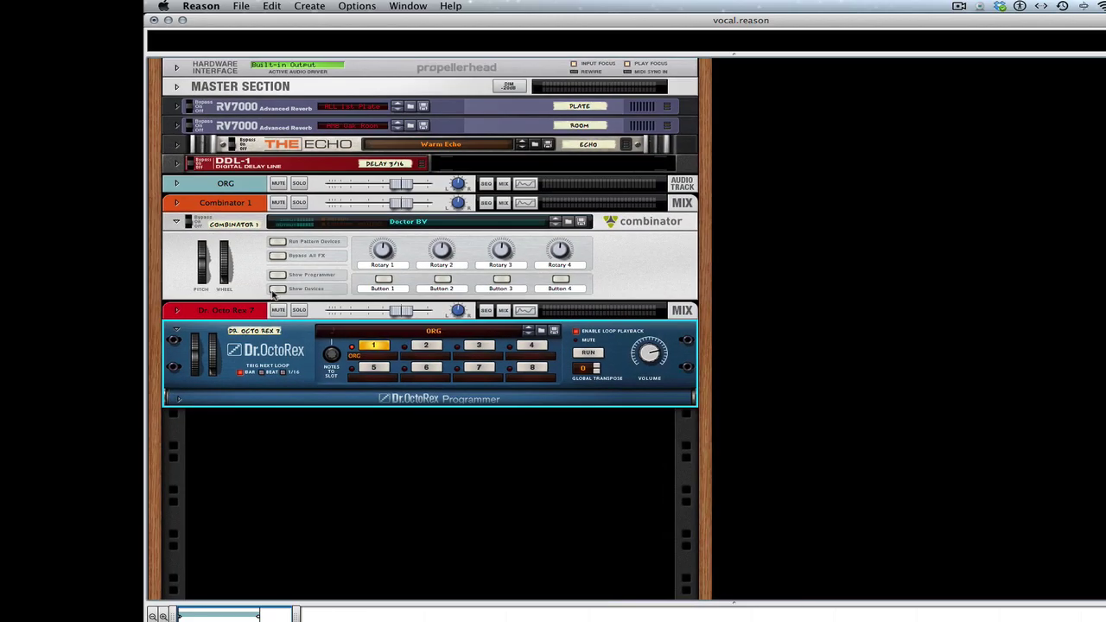
drag(255, 309, 791, 184)
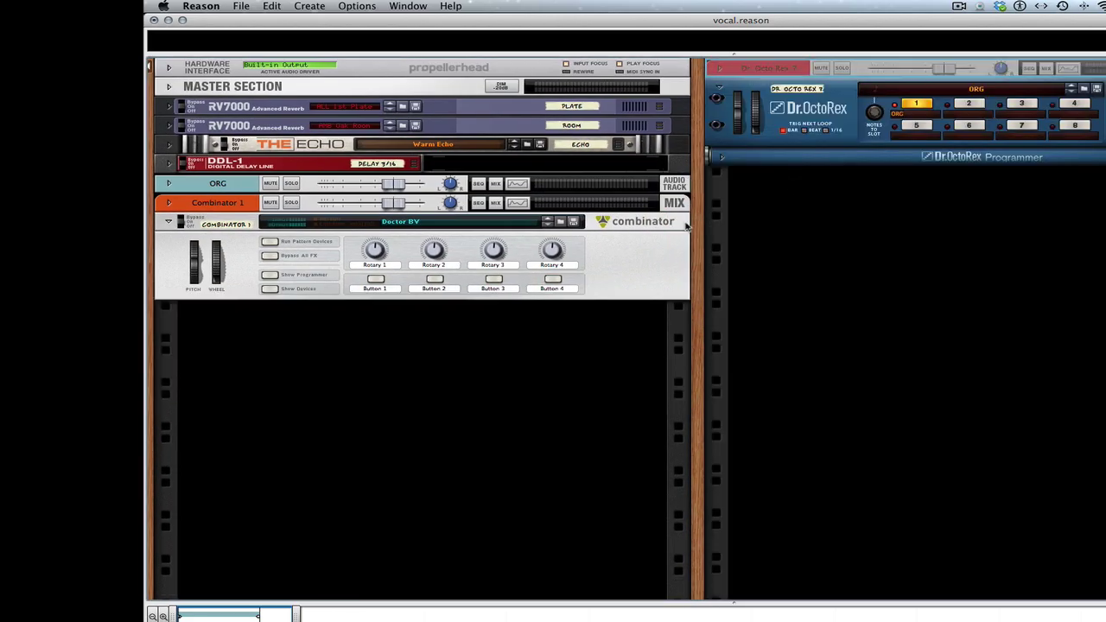
click(271, 290)
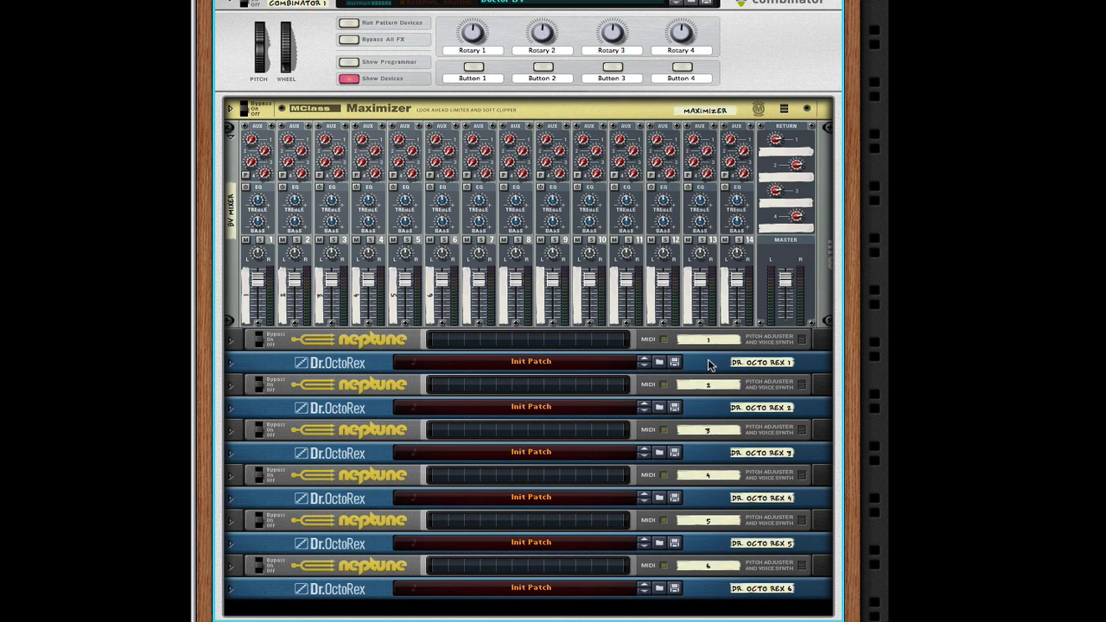
Unfold every device panel inside Combinator 1 to its full view
alt+click(231, 364)
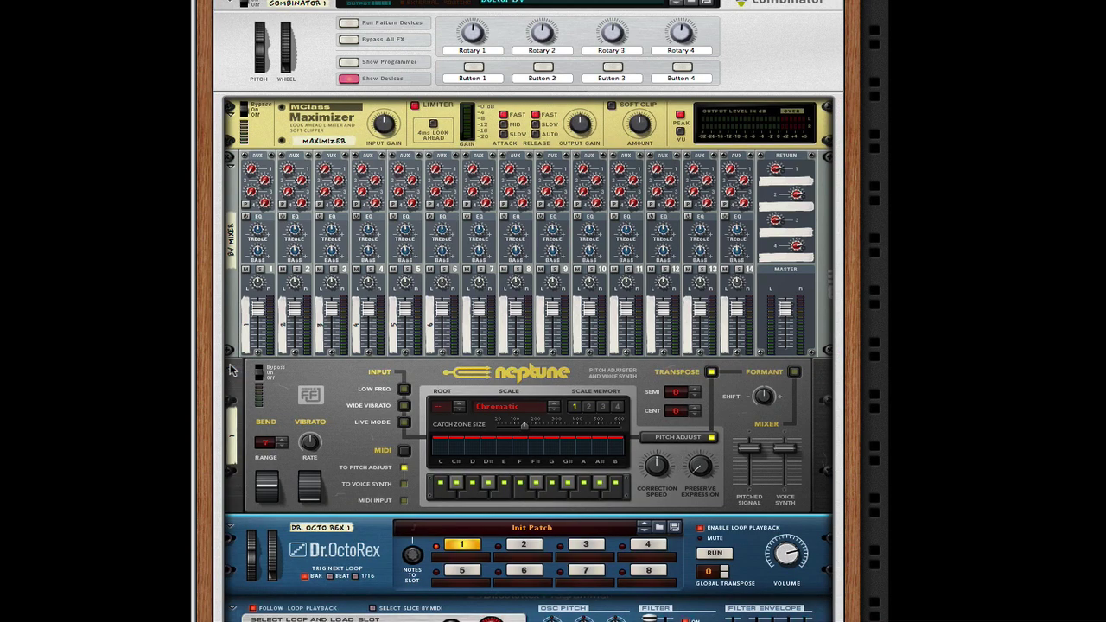
scroll(230, 369, down, 10)
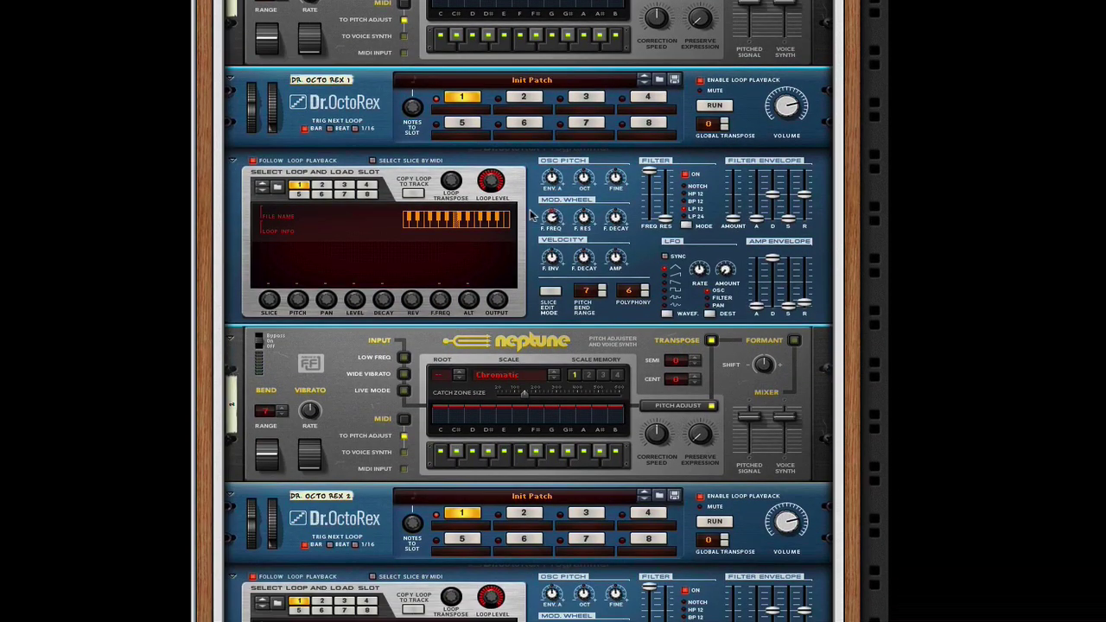
Paste the ORG loop patch into Dr. OctoRex 1, 2 and 3
right_click(640, 187)
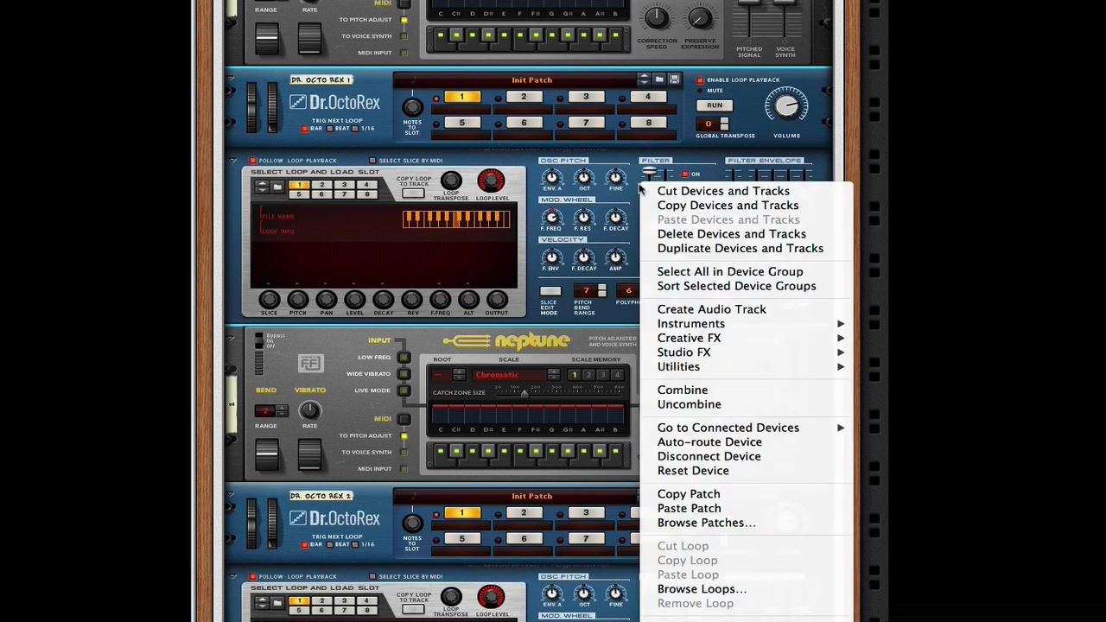
click(683, 508)
scroll(672, 480, down, 6)
scroll(672, 480, down, 1)
right_click(649, 364)
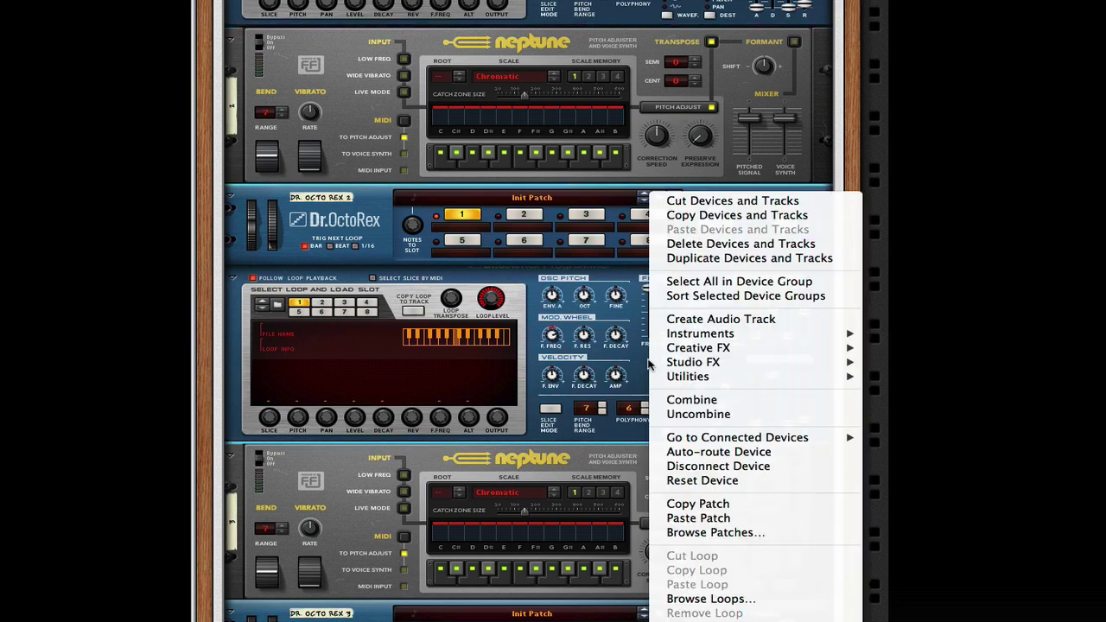
click(688, 519)
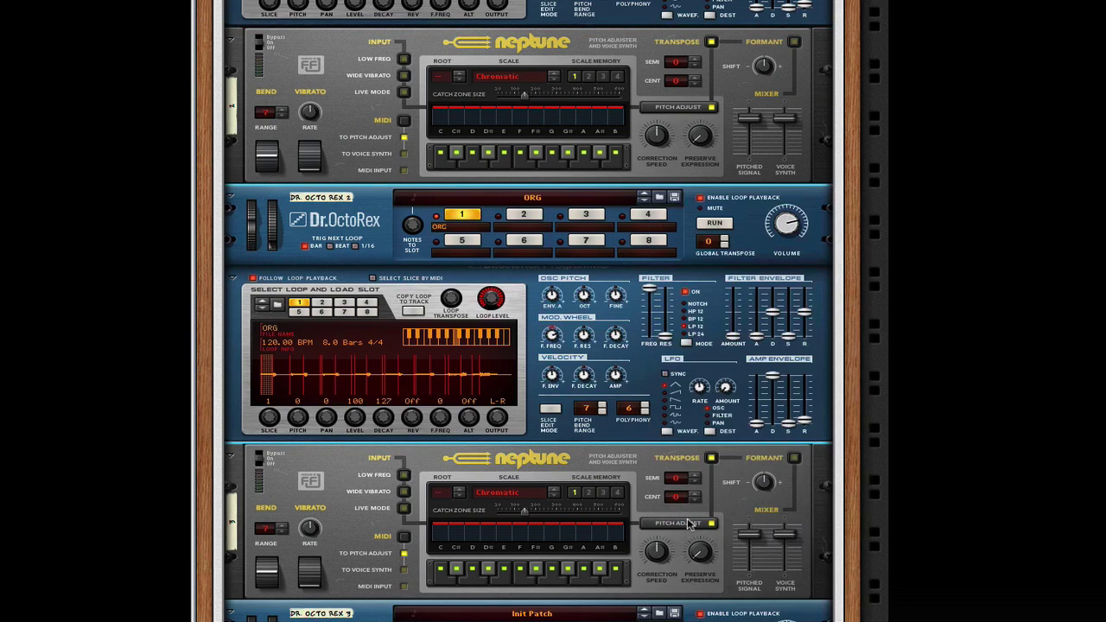
scroll(683, 519, down, 6)
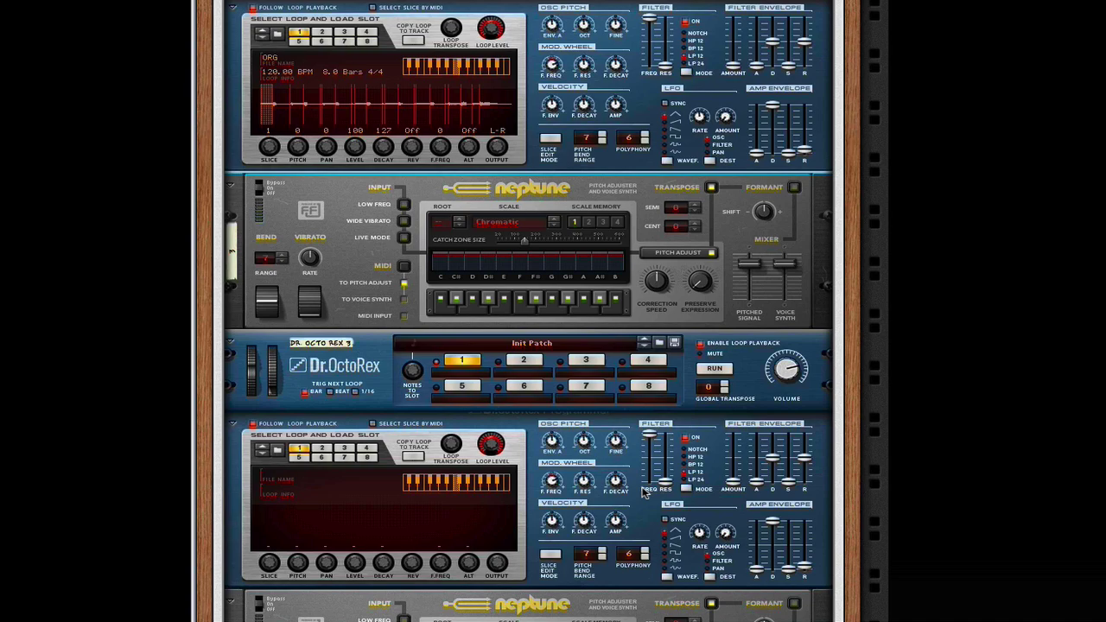
right_click(642, 492)
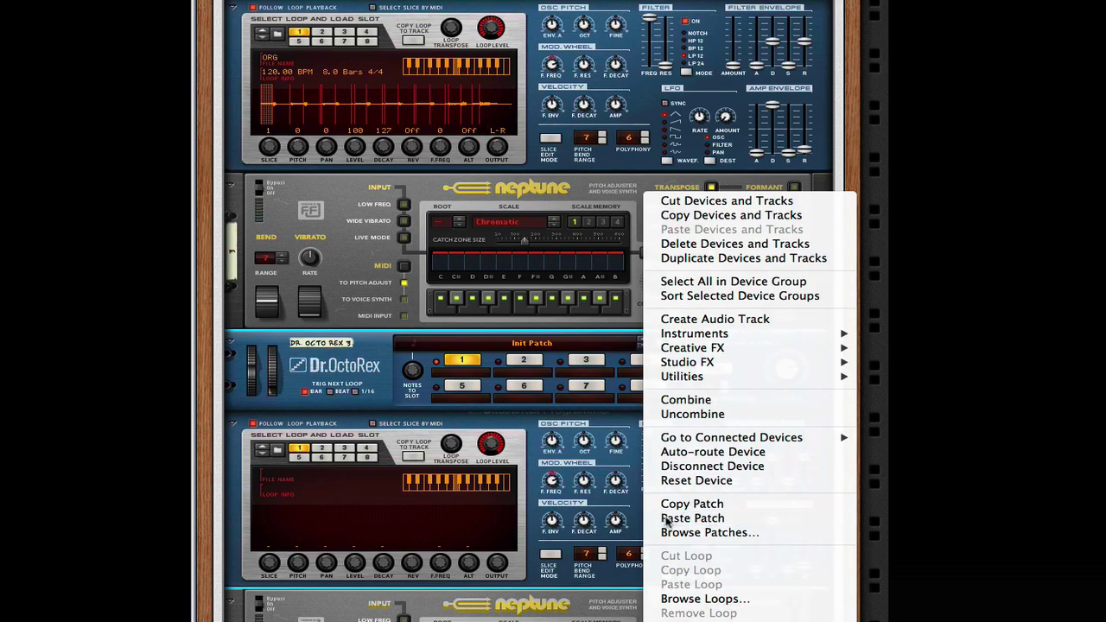
click(667, 518)
Adjust the loop transpose key on the Dr. OctoRex loop display keyboard
scroll(640, 187, up, 6)
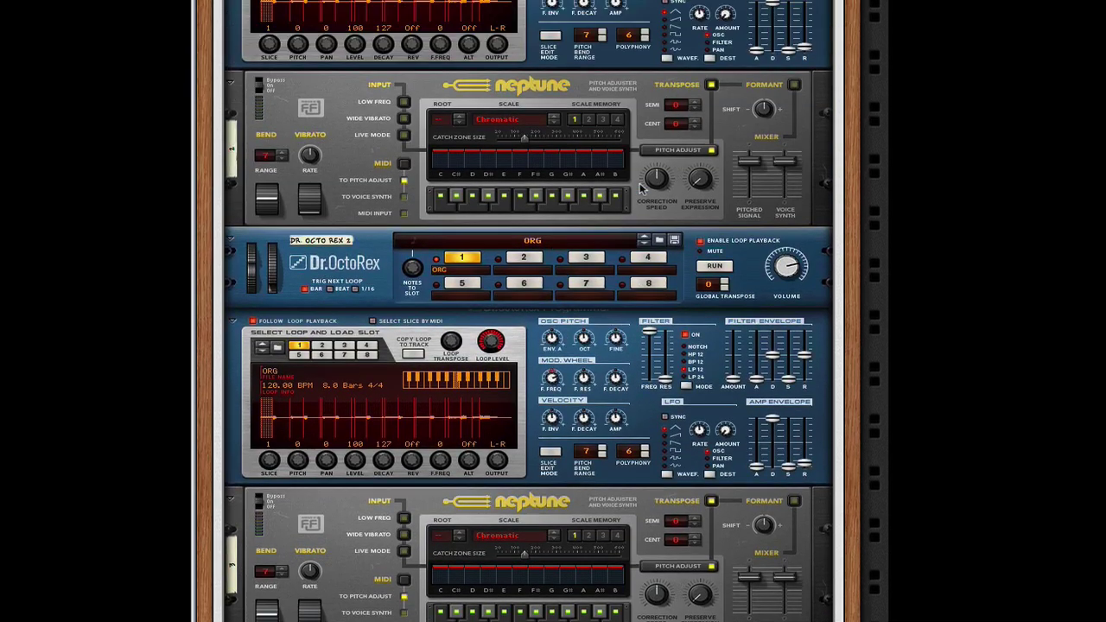
scroll(640, 187, up, 7)
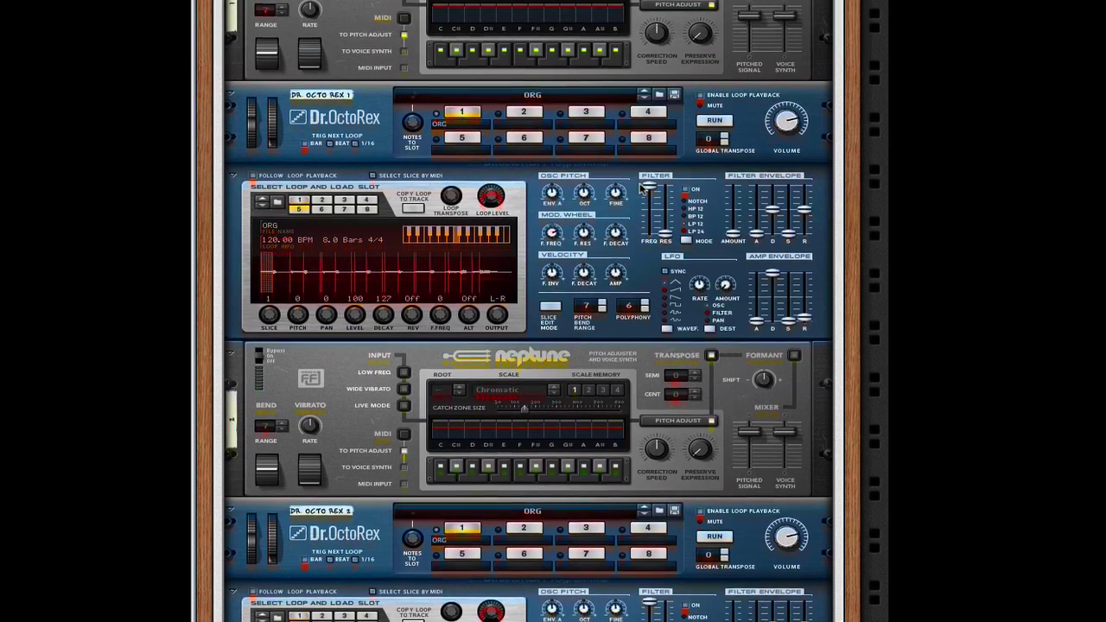
scroll(640, 188, up, 1)
scroll(640, 188, up, 5)
scroll(640, 189, down, 8)
scroll(640, 187, down, 1)
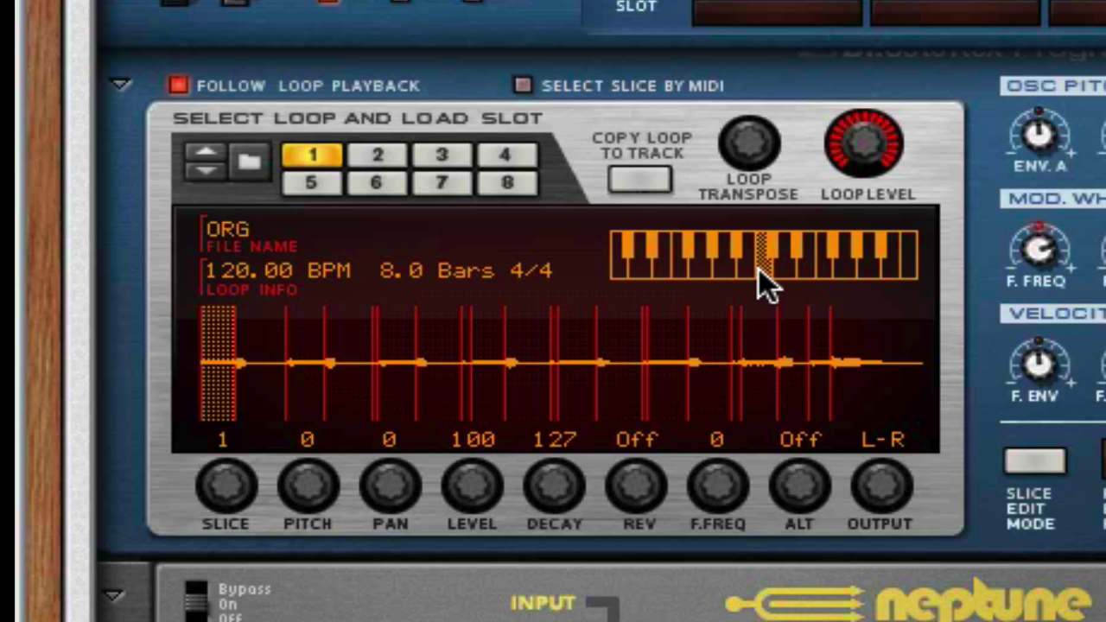
click(718, 268)
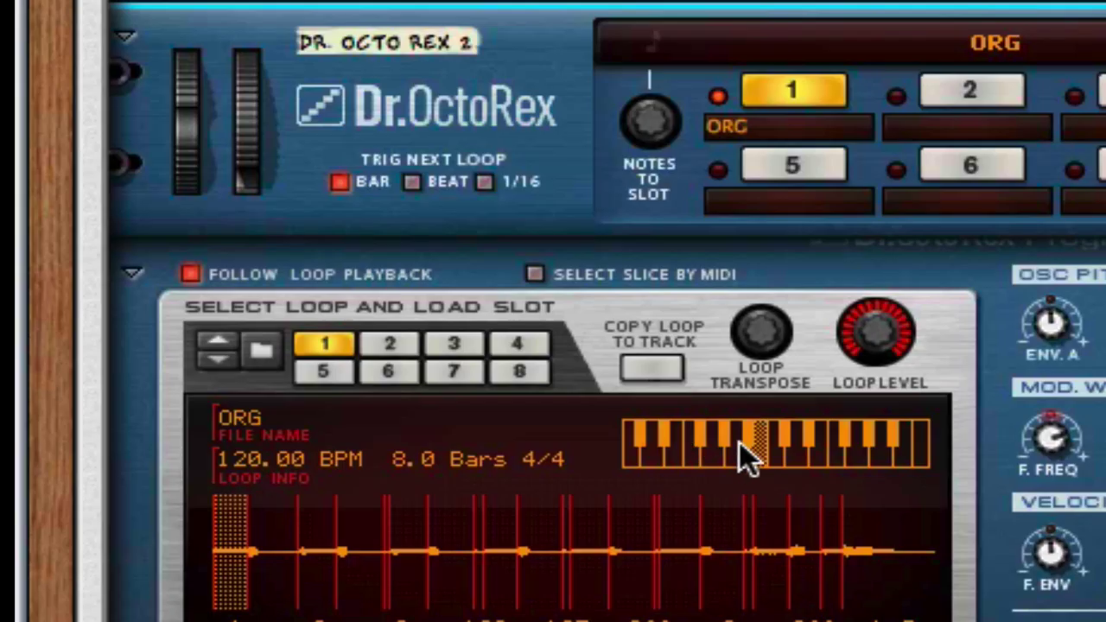
click(743, 269)
click(758, 293)
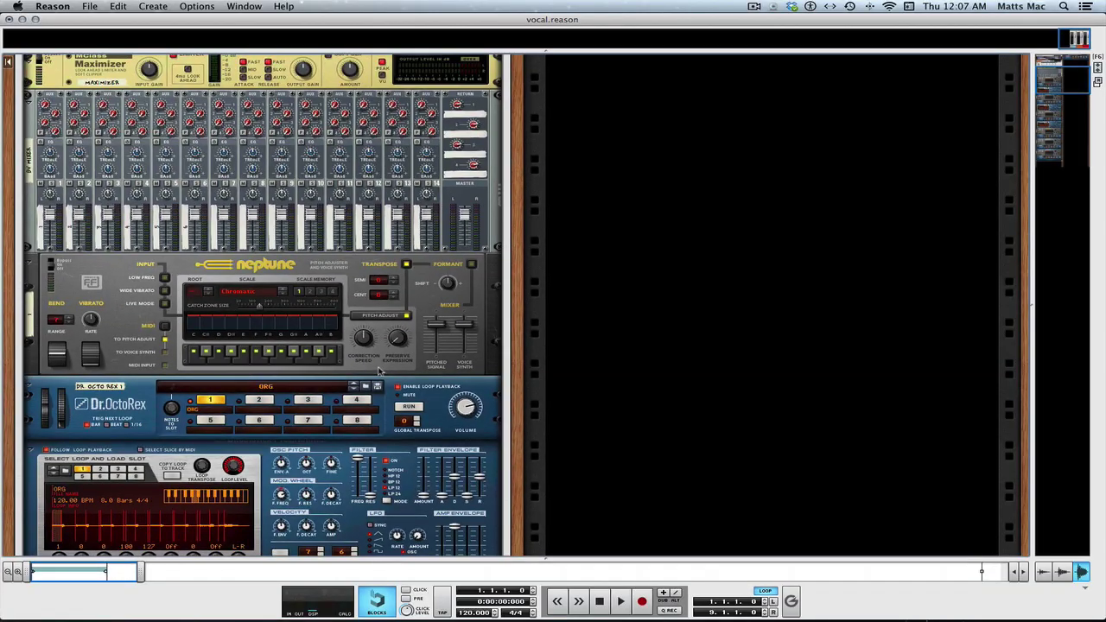
Check the ORG and Combinator 1 tracks in the sequencer and start playback from bar 1
key(F7)
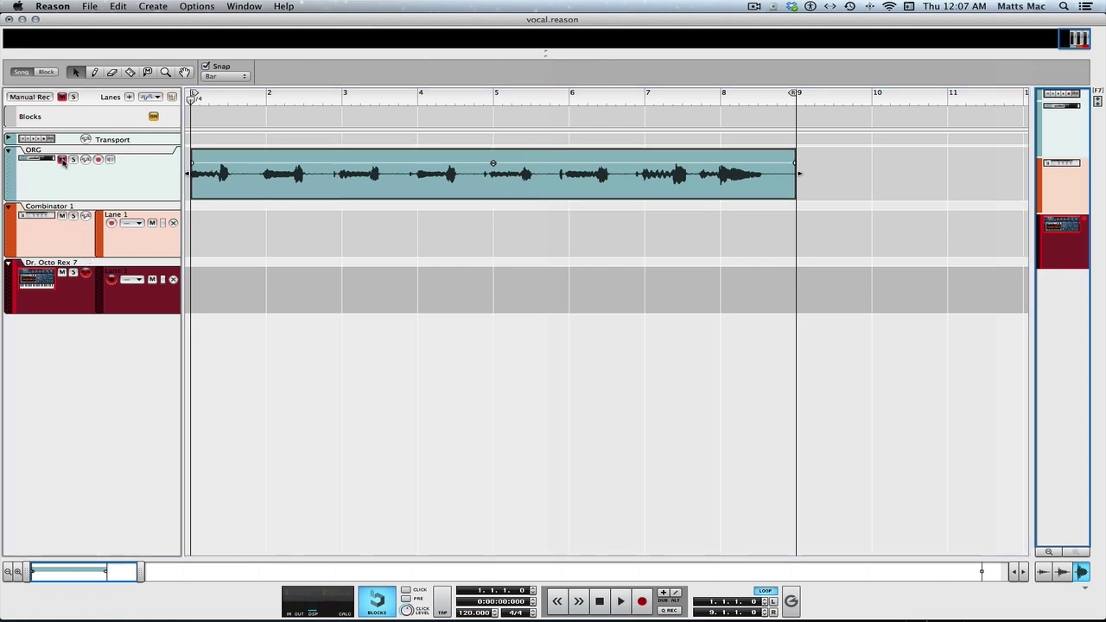
key(F6)
scroll(343, 288, down, 5)
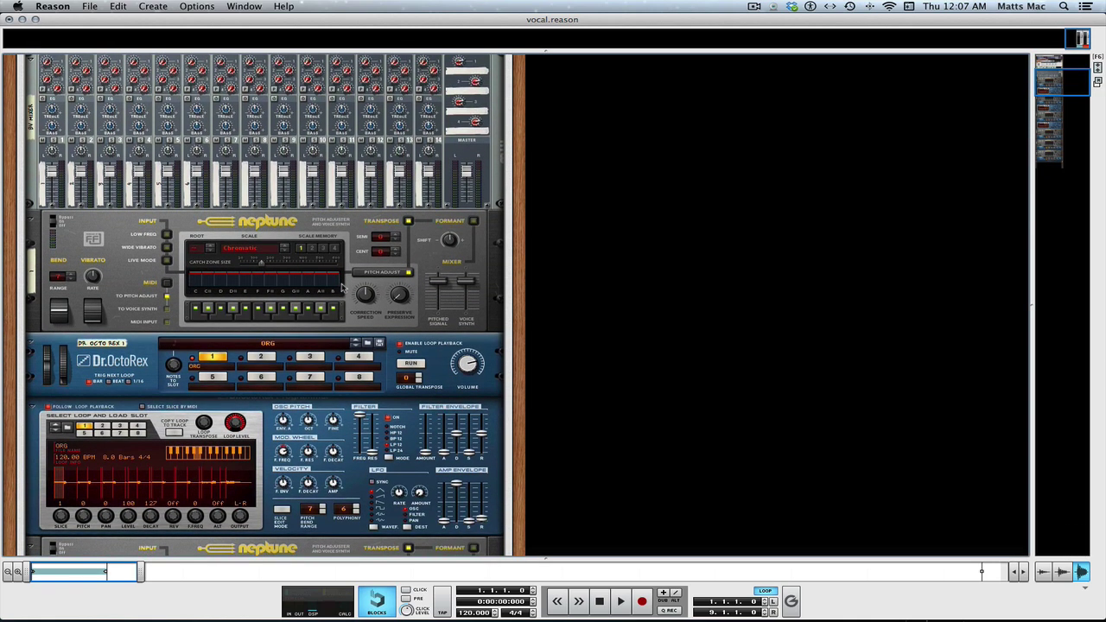
scroll(342, 288, up, 8)
key(F7)
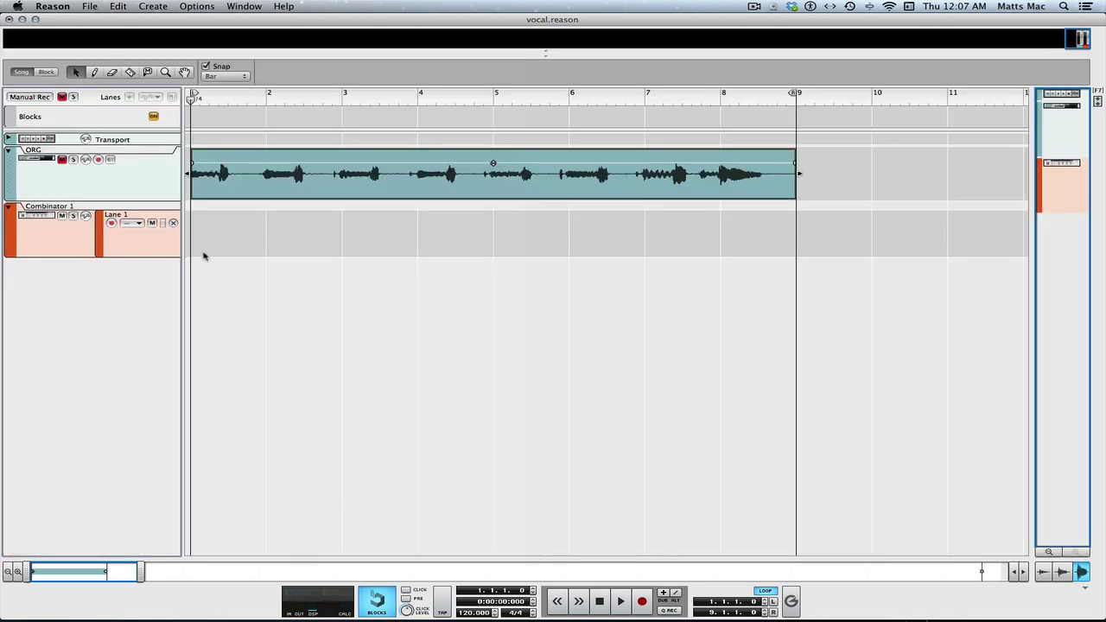
key(space)
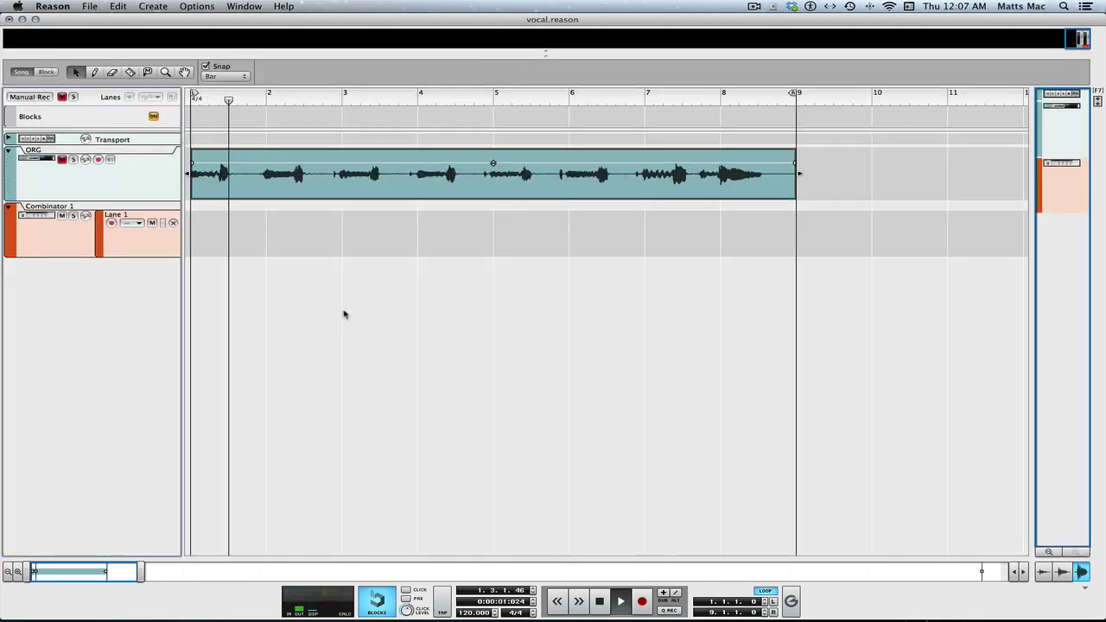
key(F6)
Select Dr. OctoRex 1's loop display and play the vocal loop through Neptune
scroll(345, 315, down, 5)
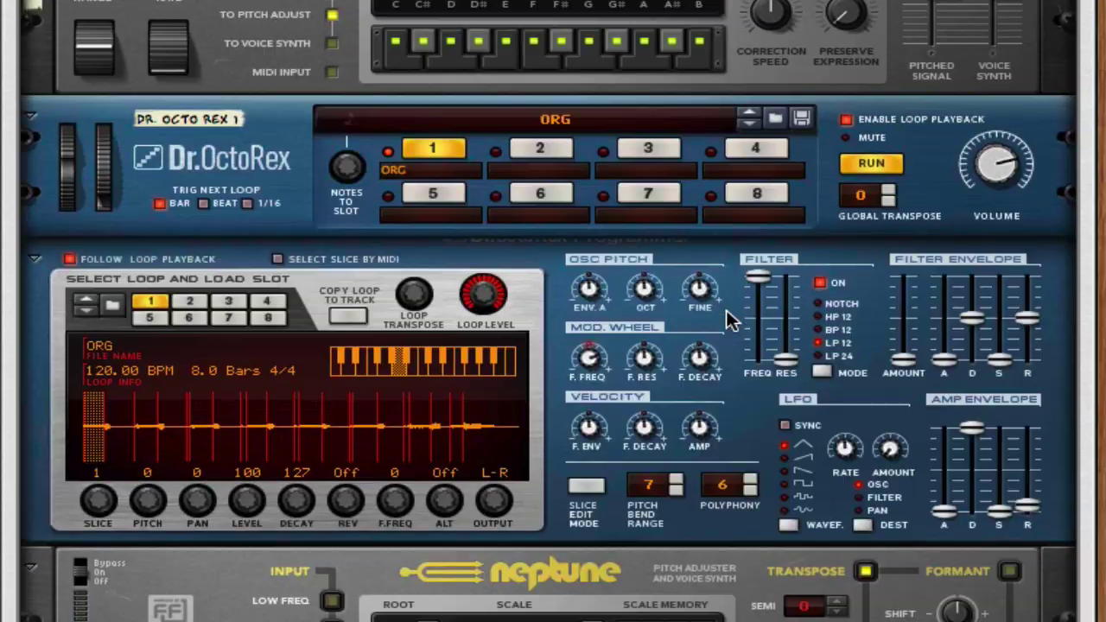
scroll(726, 320, down, 1)
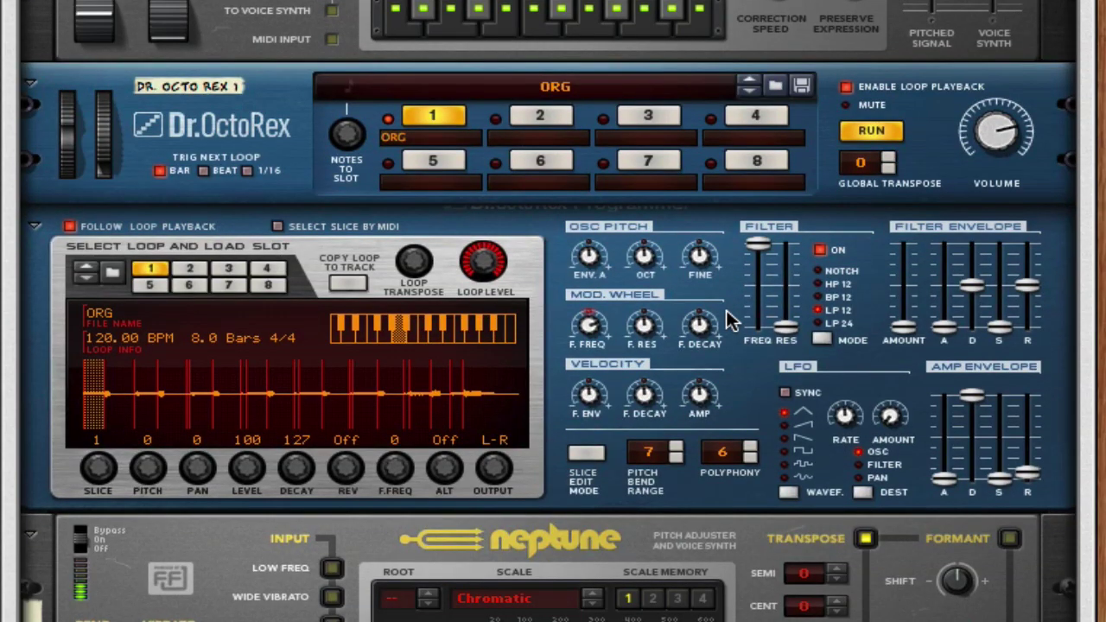
scroll(725, 320, down, 2)
scroll(725, 319, down, 9)
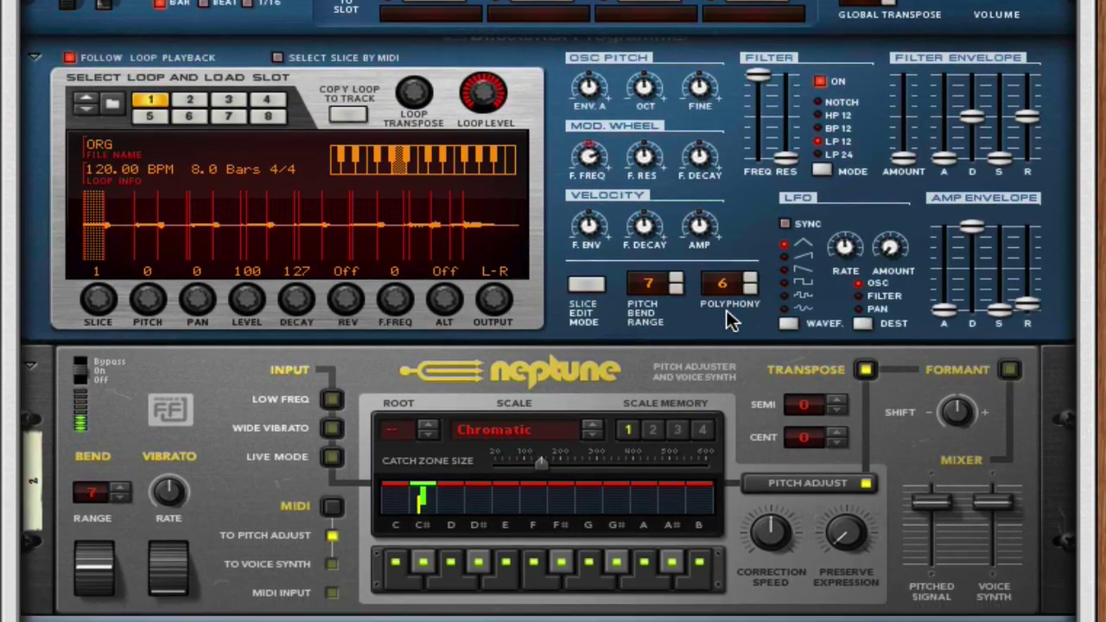
scroll(728, 318, down, 16)
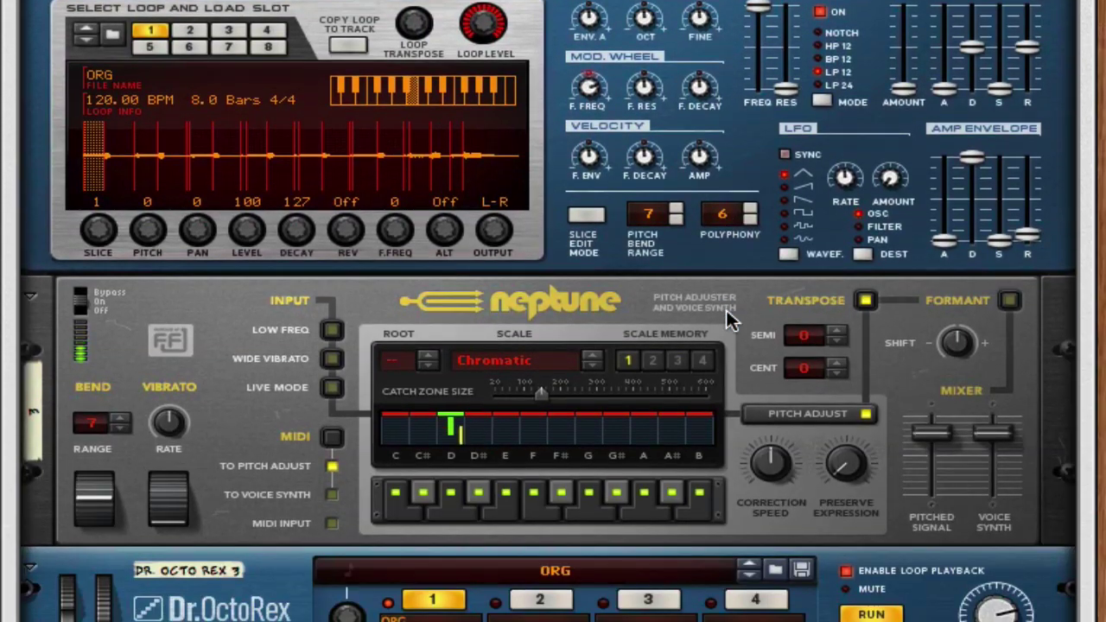
scroll(727, 317, up, 8)
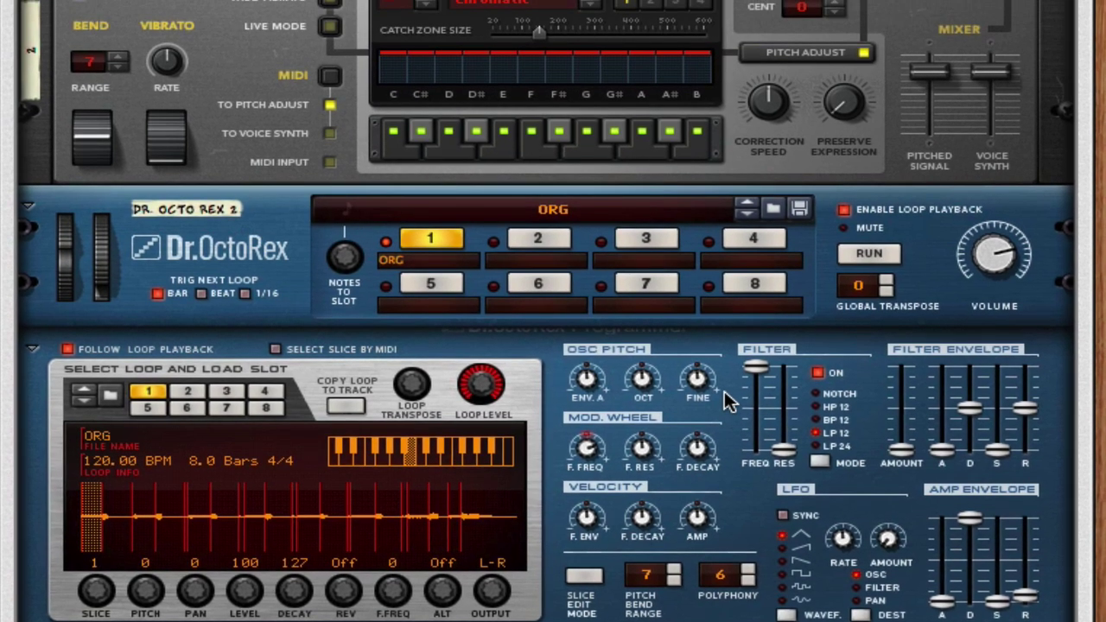
scroll(567, 378, up, 3)
scroll(562, 375, down, 13)
scroll(561, 366, up, 2)
scroll(561, 366, up, 10)
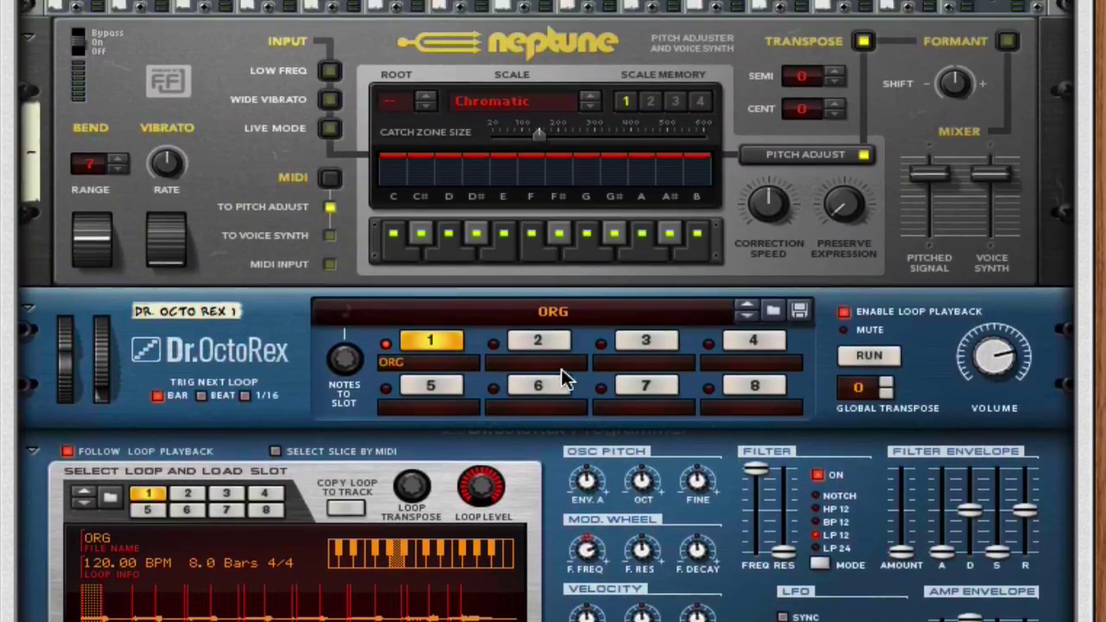
scroll(561, 371, up, 2)
scroll(563, 376, down, 10)
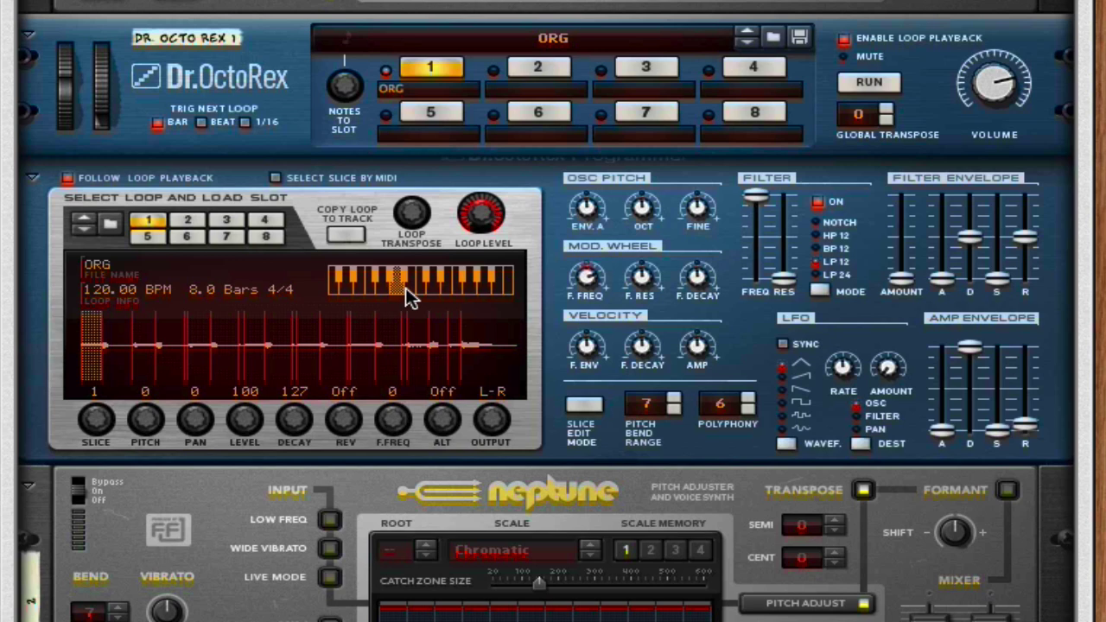
click(428, 284)
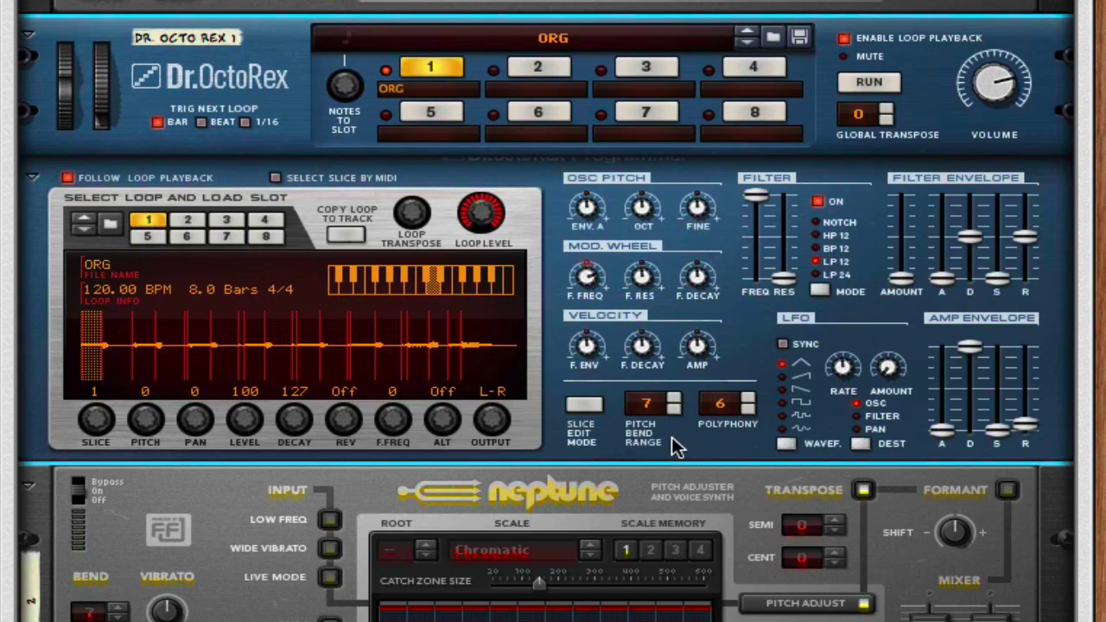
key(space)
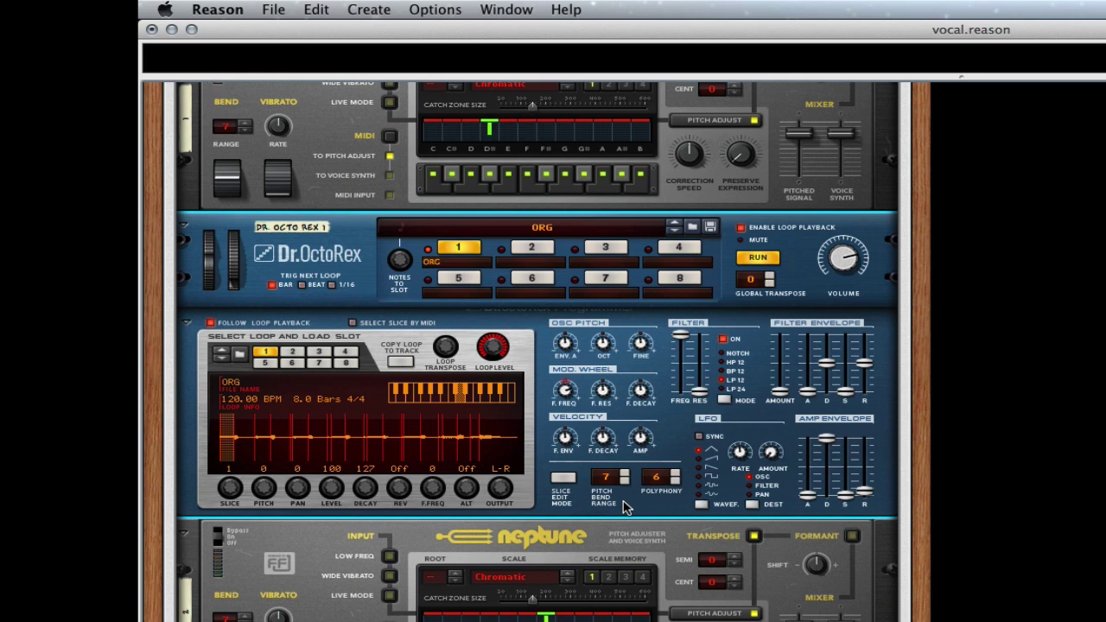
Stop playback and enable Combinator 1's FX1 Plate send in the main mixer at about -18.6 dB
key(space)
key(F7)
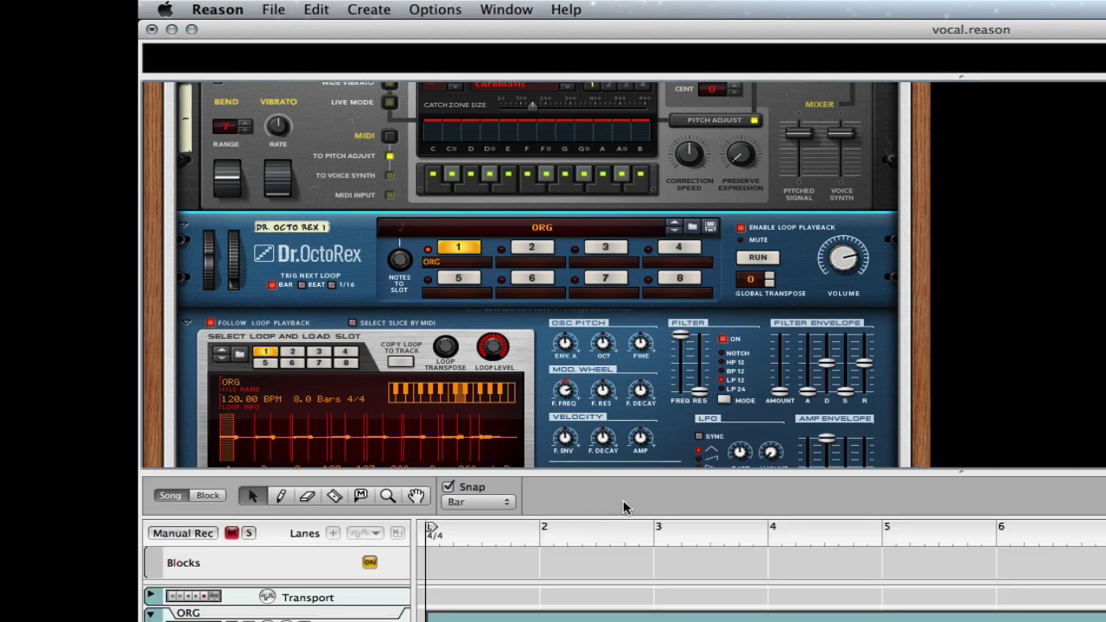
key(F6)
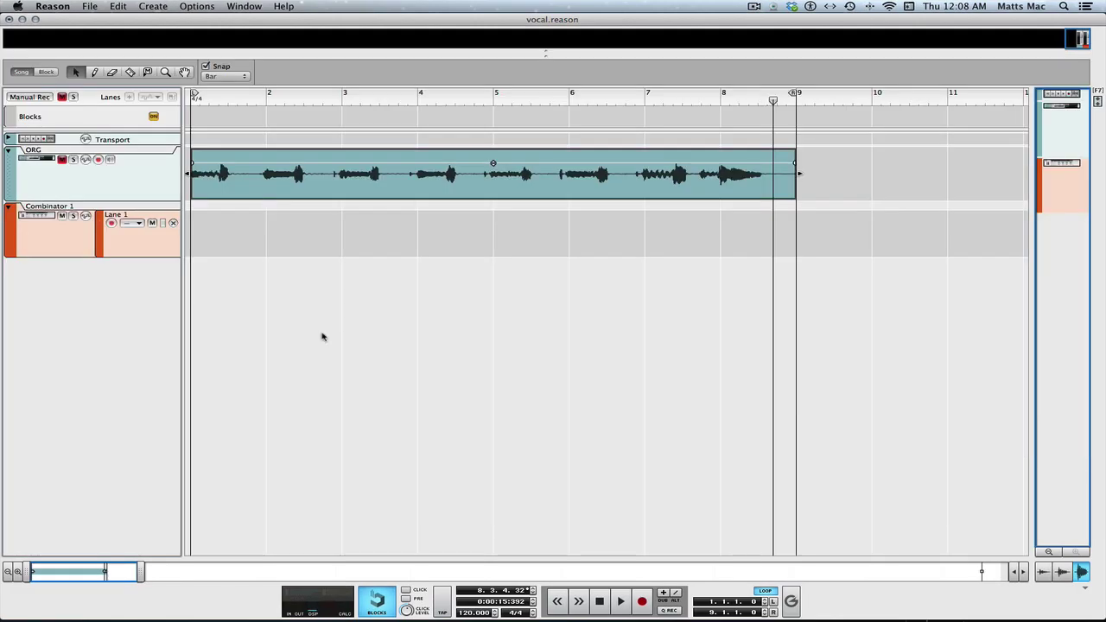
key(F5)
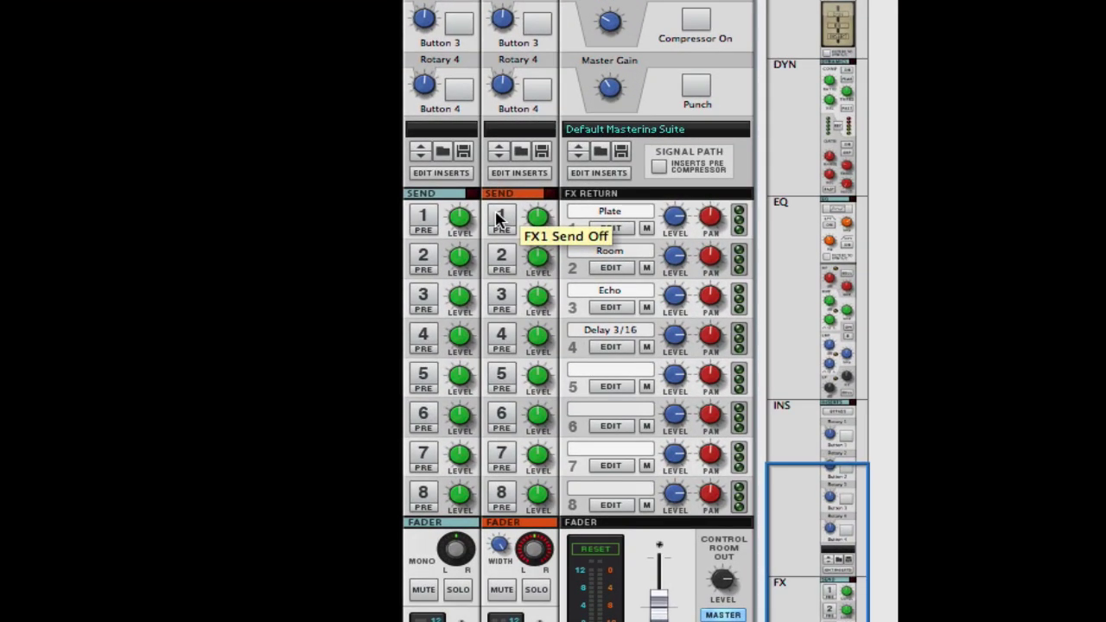
click(892, 198)
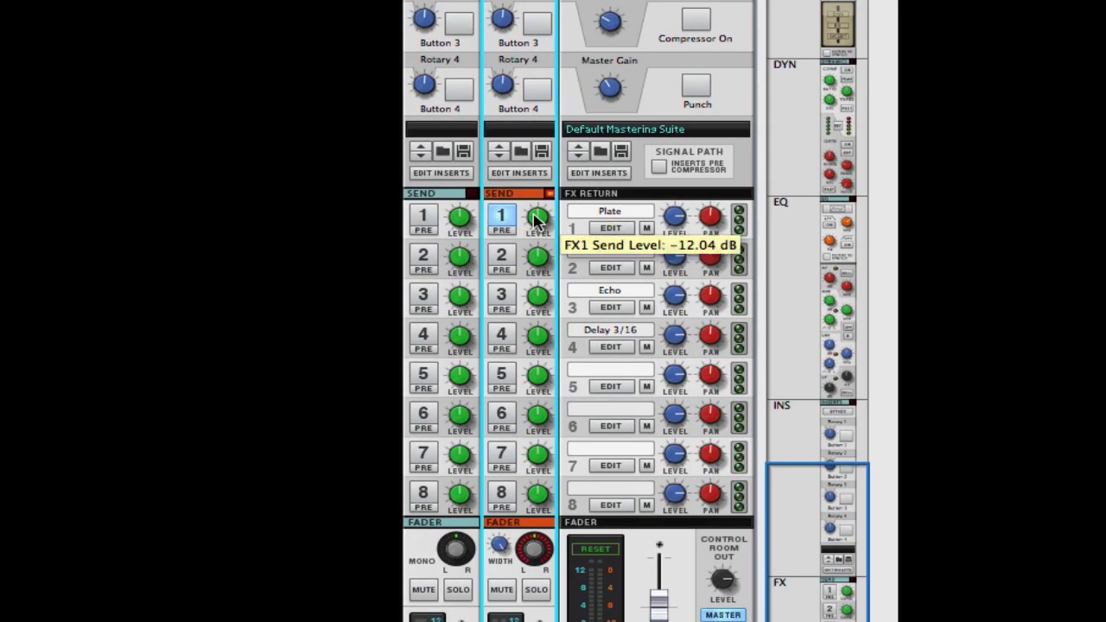
drag(535, 220, 531, 227)
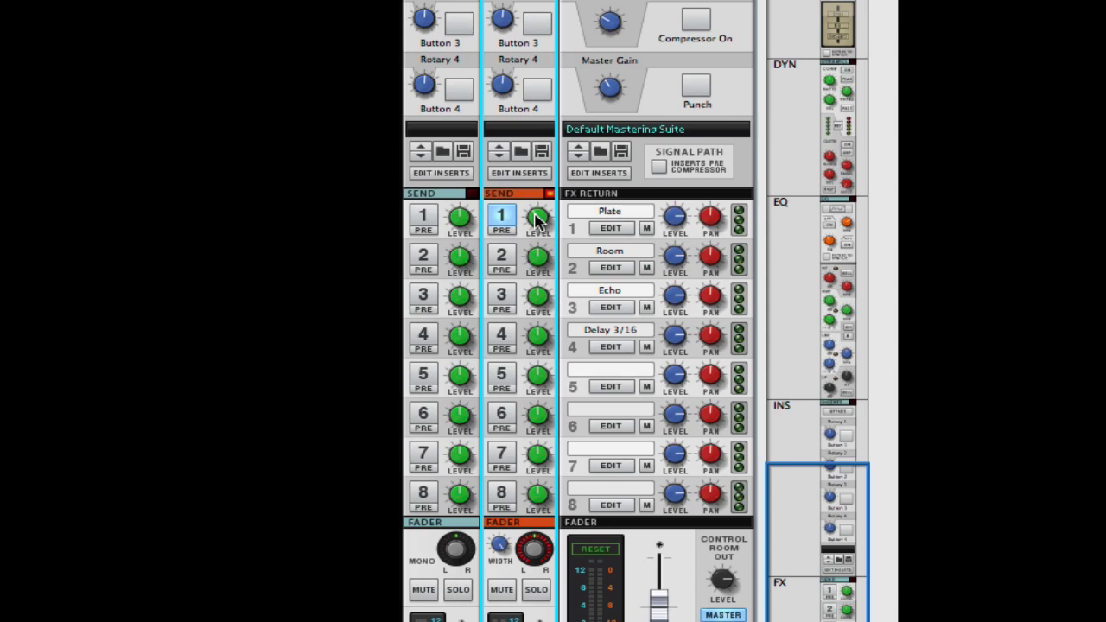
mouse_move(536, 219)
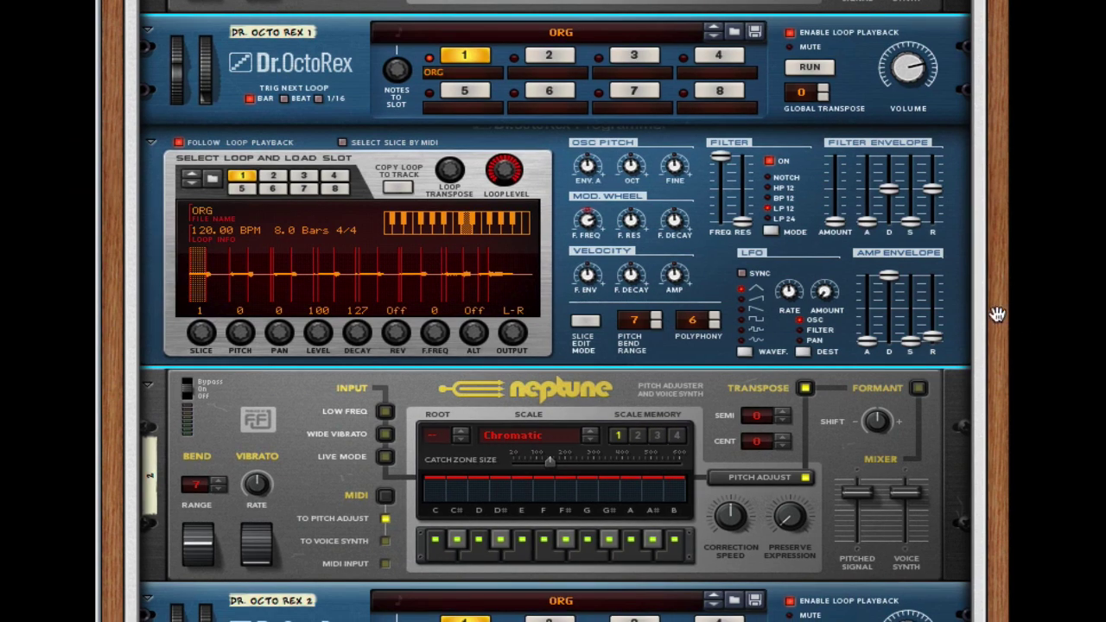
Scroll the rack past the Dr. OctoRex and Neptune devices up to the Maximizer and 14:2 line mixer
scroll(892, 252, down, 5)
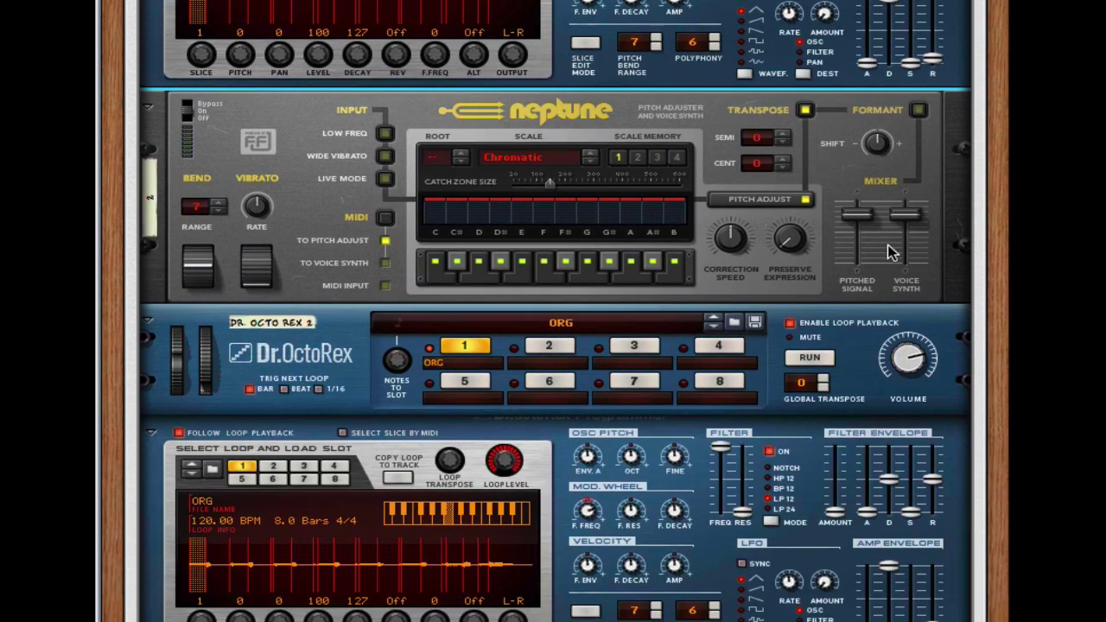
scroll(892, 252, up, 4)
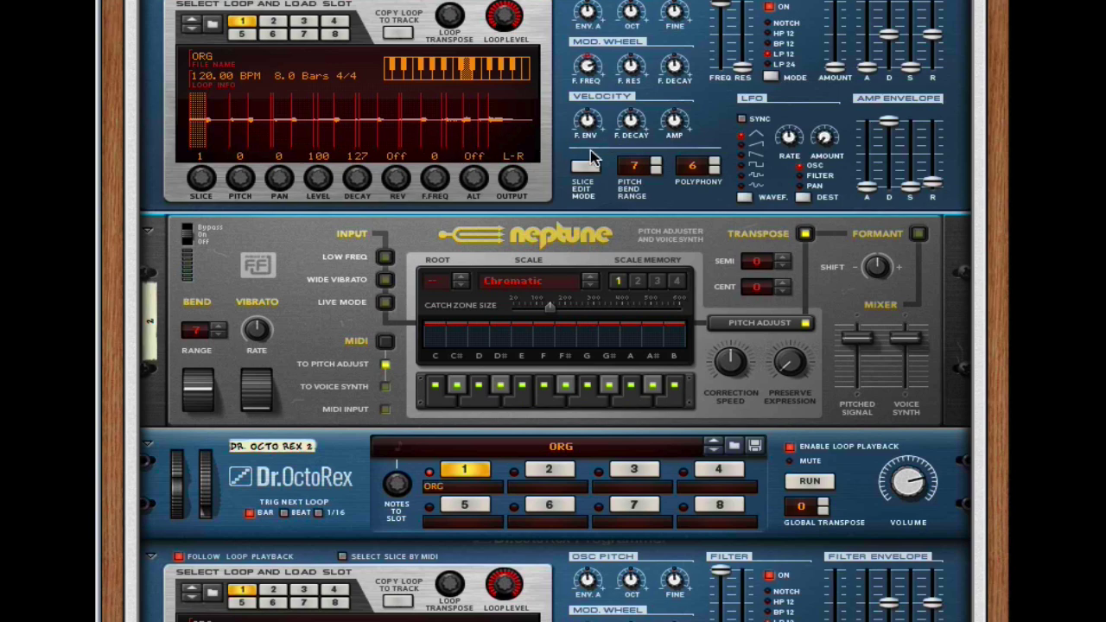
scroll(674, 510, down, 5)
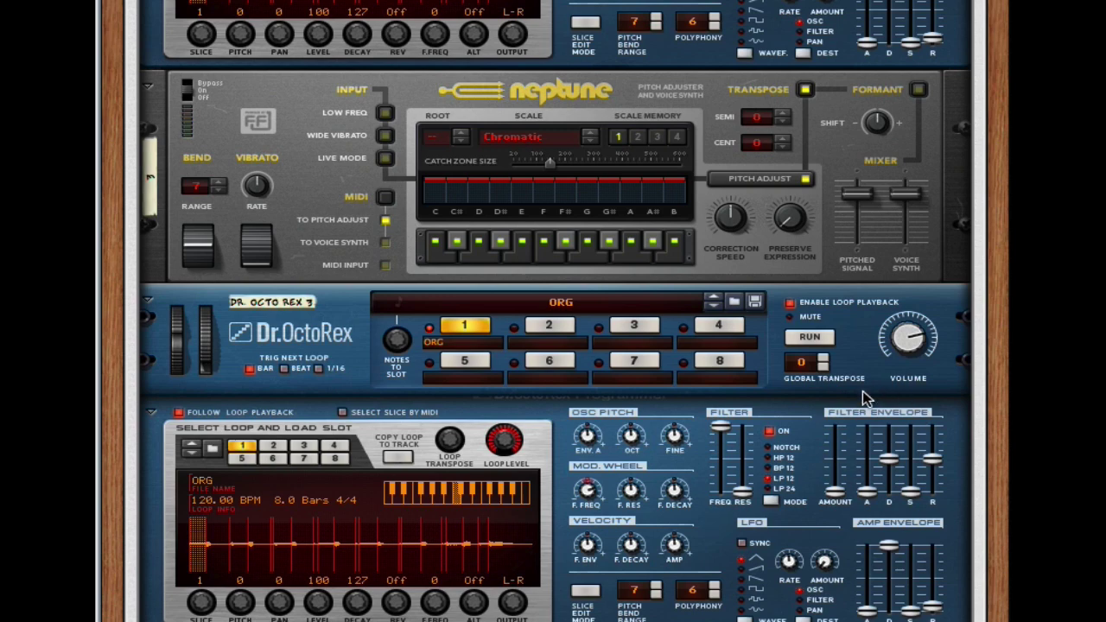
scroll(730, 570, up, 3)
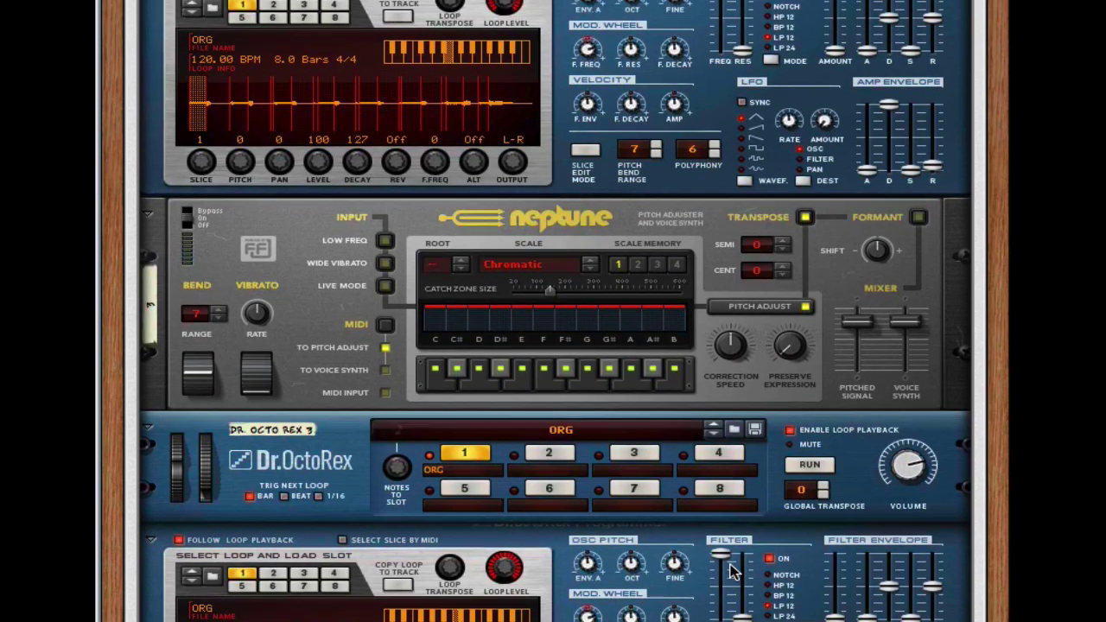
scroll(730, 570, up, 10)
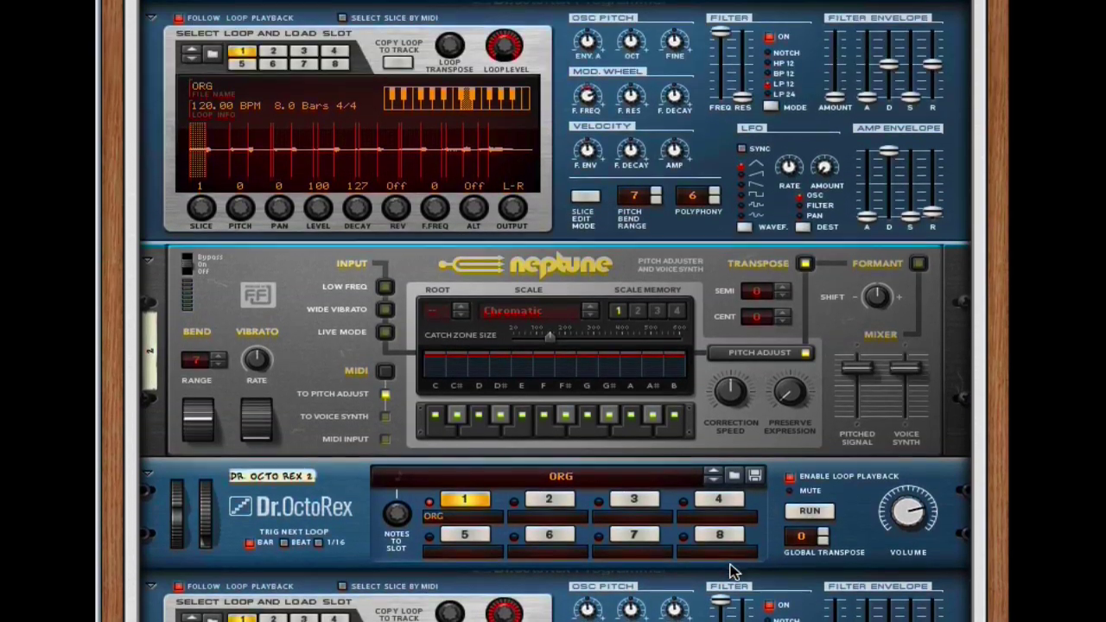
scroll(730, 570, up, 5)
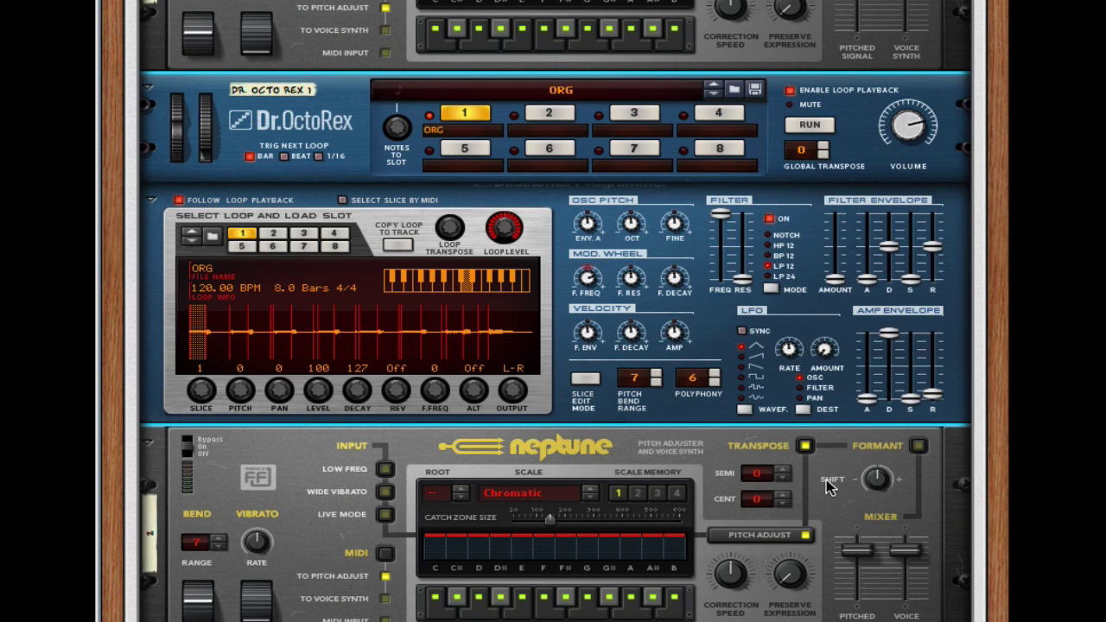
scroll(826, 480, up, 10)
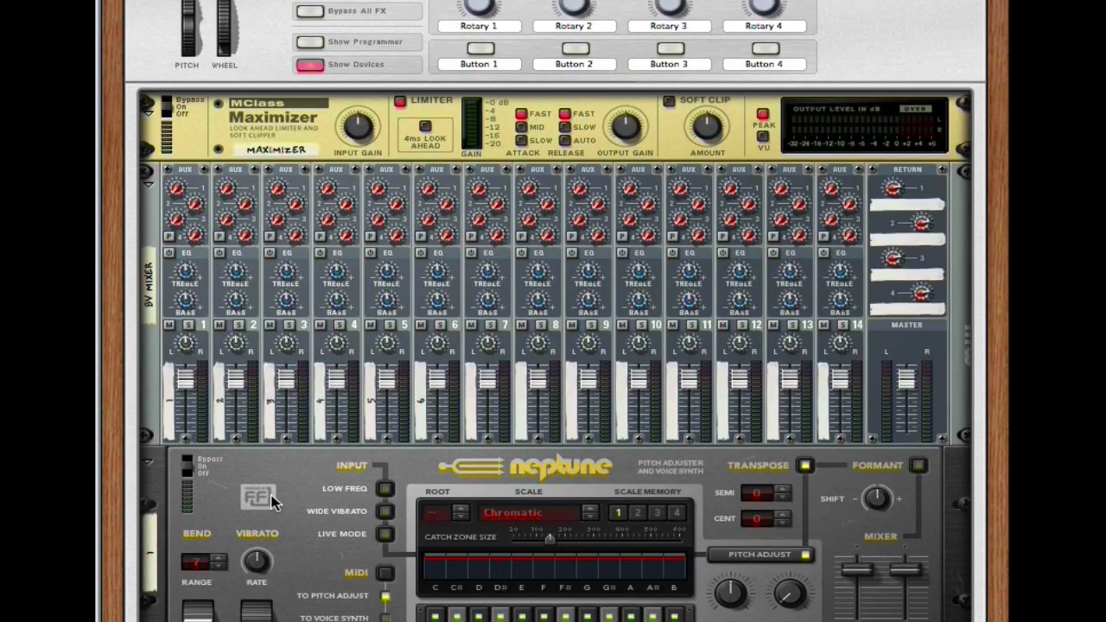
Pan line-mixer channel 1 to -34 and channel 3 to 16
click(181, 348)
drag(182, 348, 181, 368)
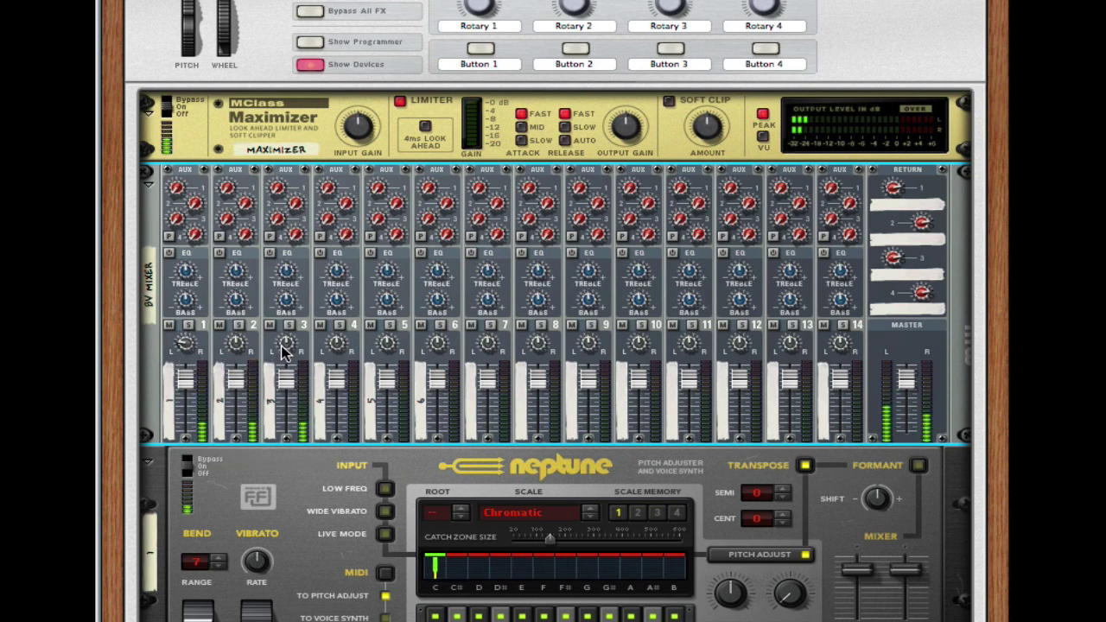
drag(276, 346, 272, 336)
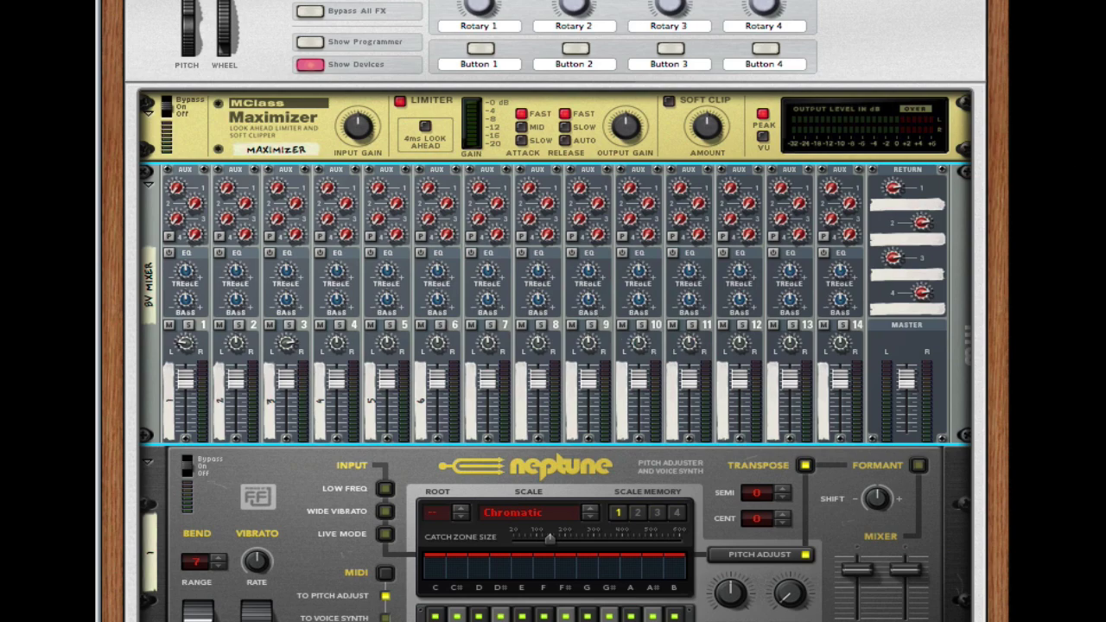
Scroll down past the line mixer to Dr. Octo Rex 3 and its Neptune
scroll(602, 321, down, 10)
scroll(553, 311, down, 10)
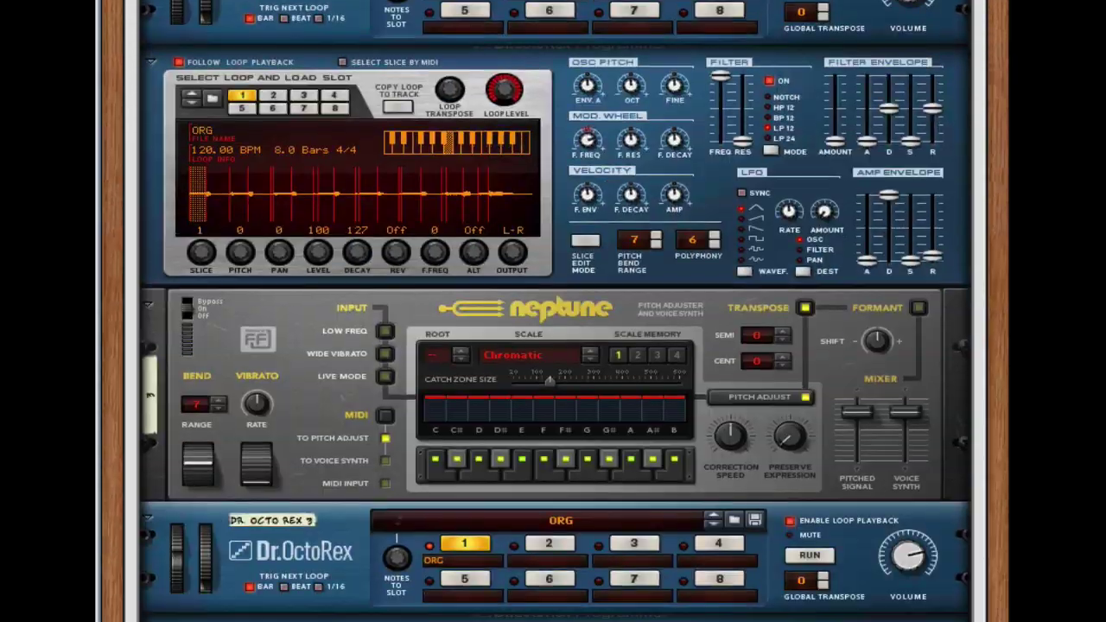
scroll(553, 311, down, 10)
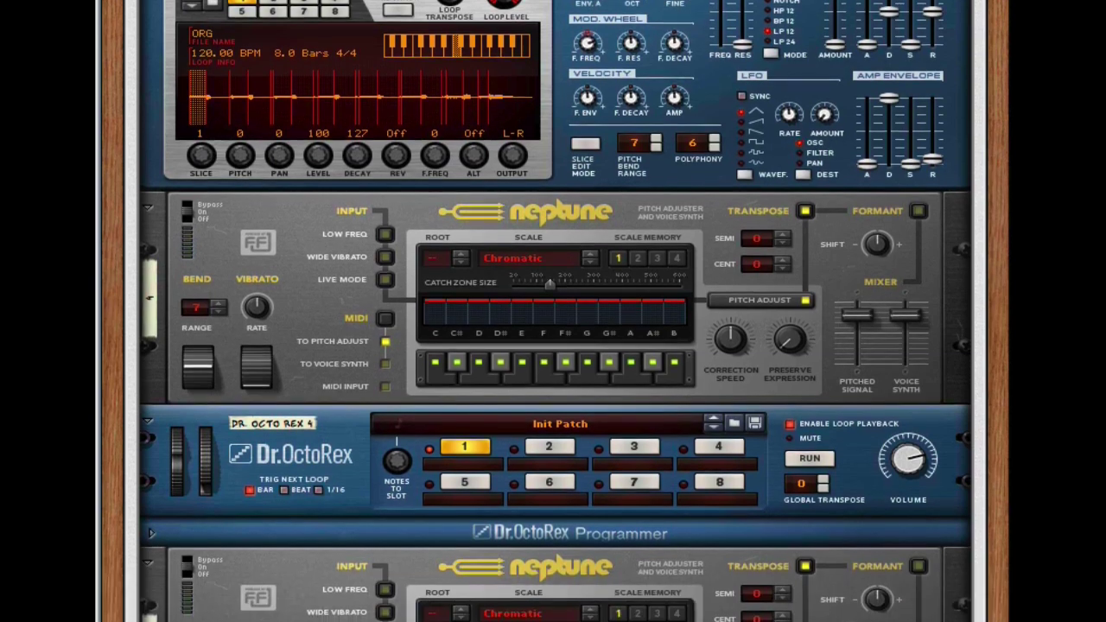
scroll(552, 311, down, 10)
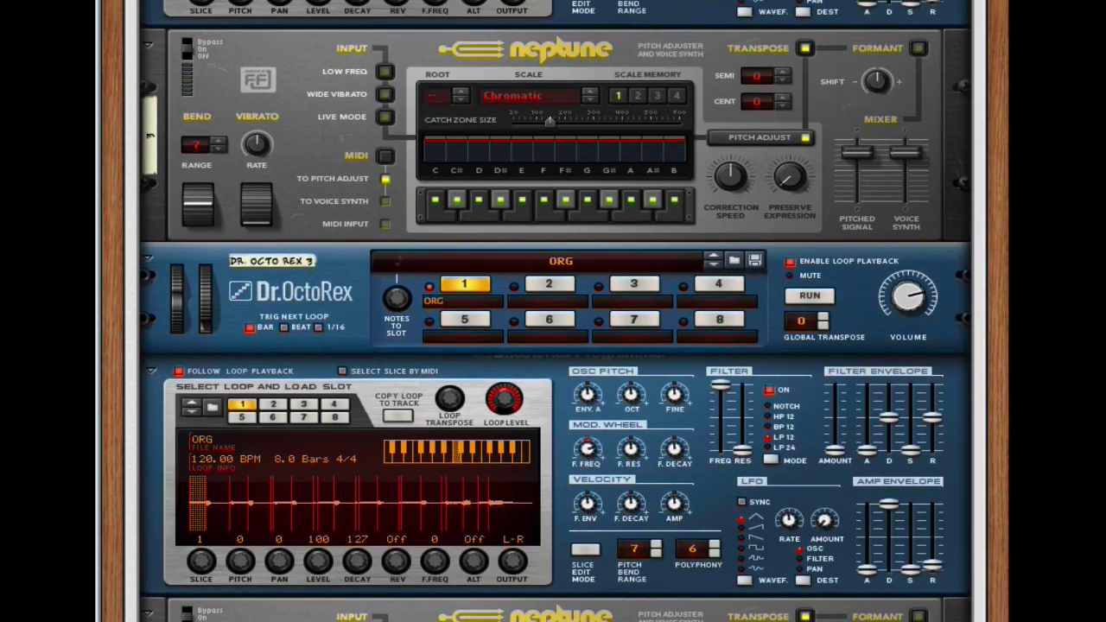